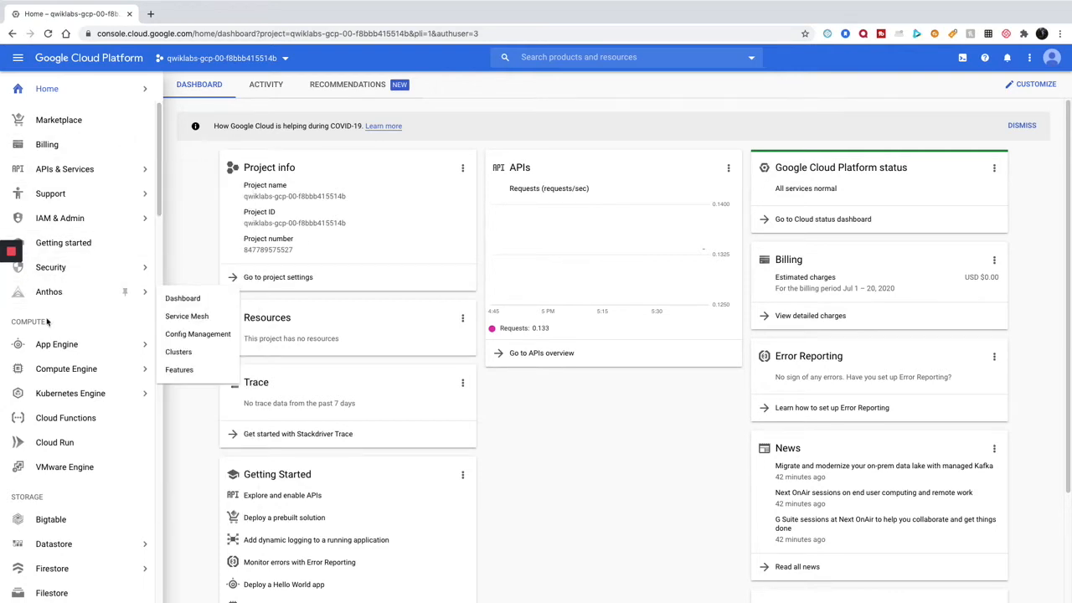
Open the Compute Engine VM instances page and start creating a new instance.
{"action": "mouse_move", "coordinate": [48, 369]}
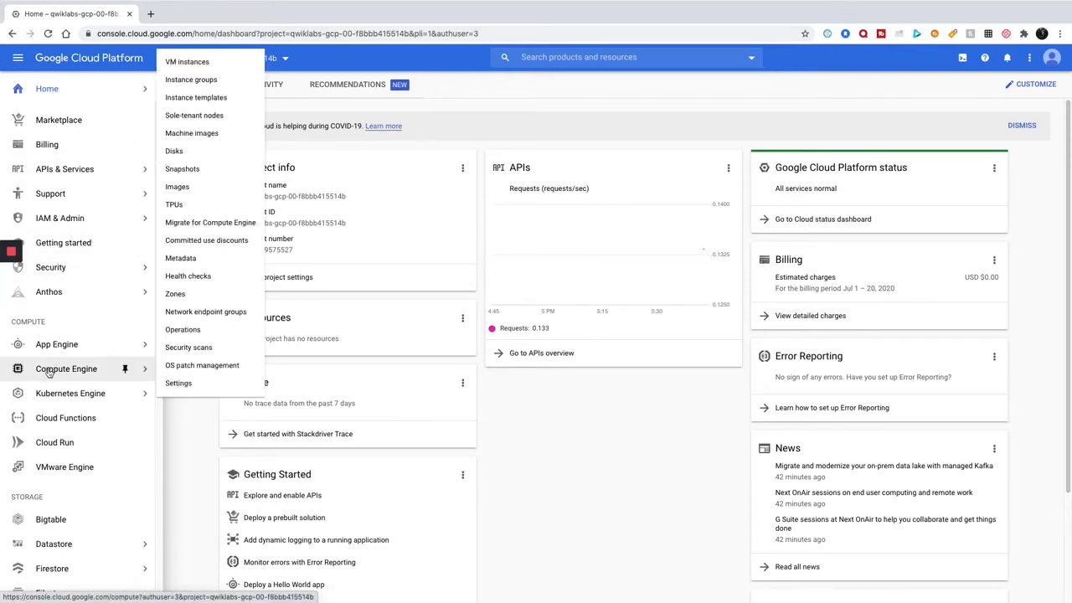
{"action": "left_click", "coordinate": [221, 67]}
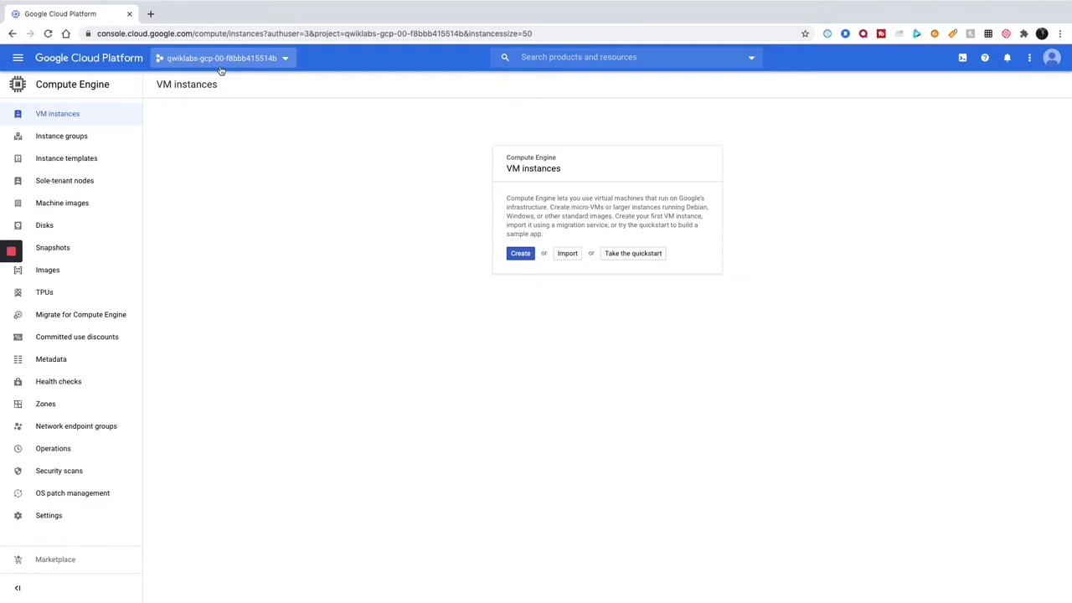
{"action": "left_click", "coordinate": [517, 254]}
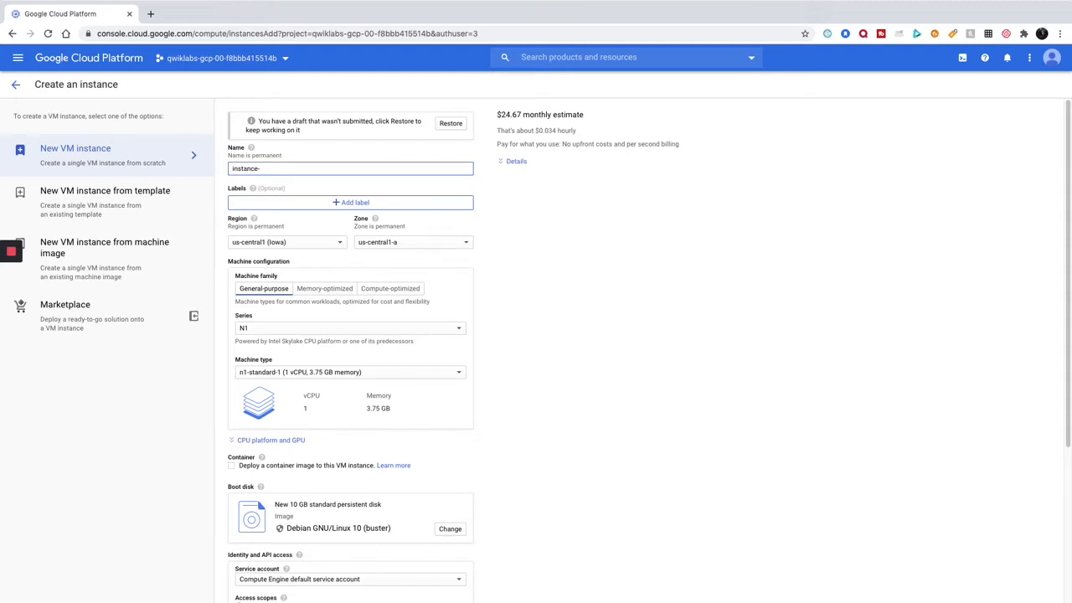
Name the new VM instance myinstanceexample.
{"action": "key", "text": "BackSpace"}
{"action": "key", "text": "BackSpace"}
{"action": "key", "text": "BackSpace"}
{"action": "key", "text": "BackSpace"}
{"action": "key", "text": "BackSpace"}
{"action": "key", "text": "BackSpace"}
{"action": "key", "text": "BackSpace"}
{"action": "key", "text": "BackSpace"}
{"action": "key", "text": "BackSpace"}
{"action": "key", "text": "BackSpace"}
{"action": "type", "text": "m"}
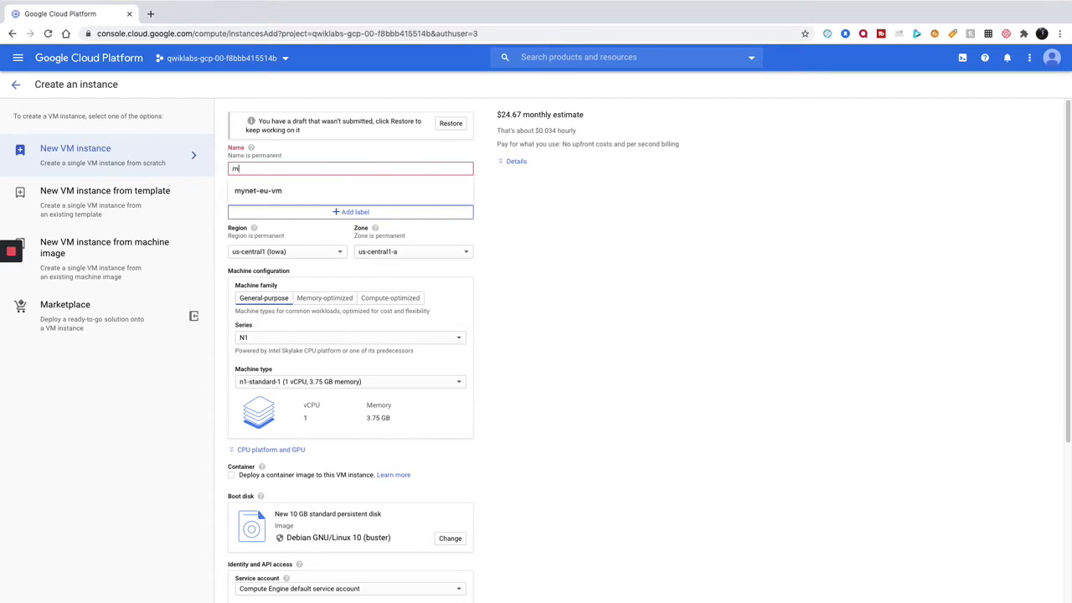
{"action": "type", "text": "yinstance"}
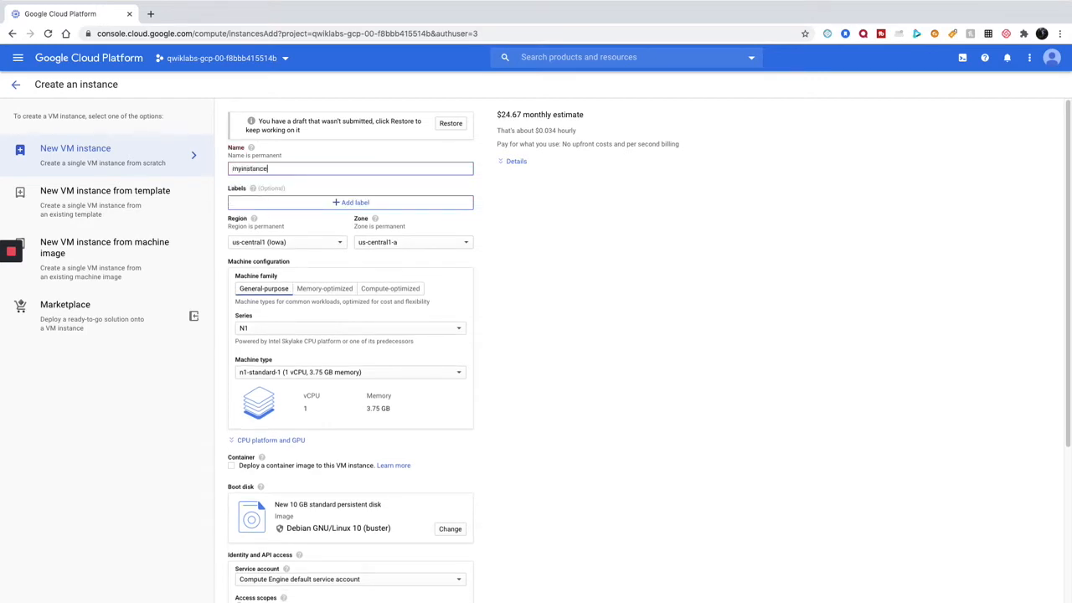
{"action": "type", "text": "example"}
Review the regions and zones available for the new instance without changing the selection.
{"action": "scroll", "coordinate": [399, 237], "scroll_direction": "down", "scroll_amount": 1}
{"action": "scroll", "coordinate": [398, 238], "scroll_direction": "down", "scroll_amount": 1}
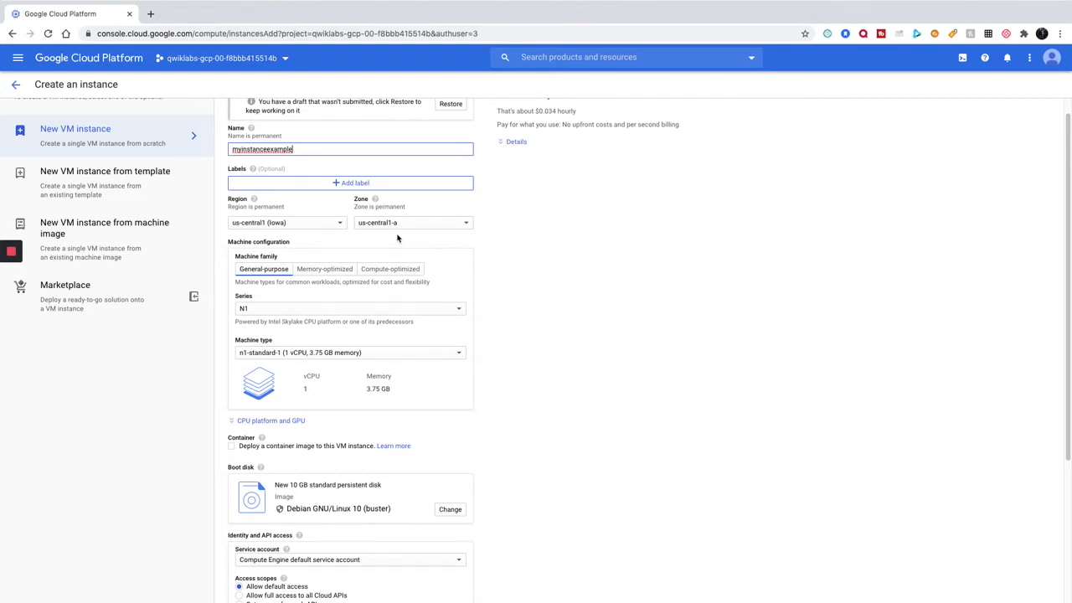
{"action": "scroll", "coordinate": [398, 238], "scroll_direction": "down", "scroll_amount": 2}
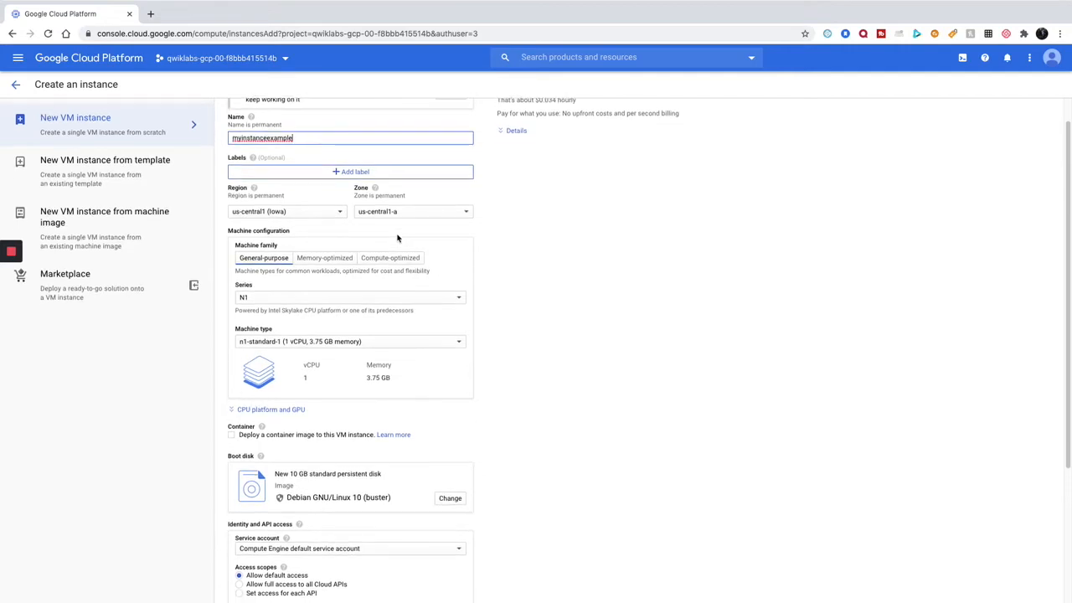
{"action": "left_click", "coordinate": [281, 213]}
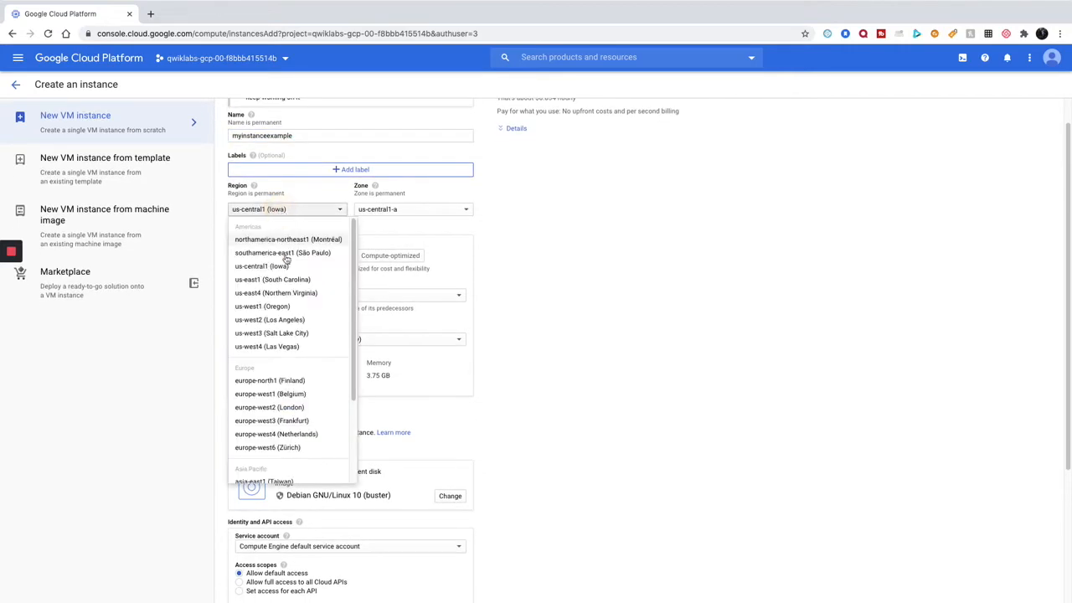
{"action": "scroll", "coordinate": [289, 346], "scroll_direction": "down", "scroll_amount": 5}
{"action": "scroll", "coordinate": [289, 347], "scroll_direction": "up", "scroll_amount": 3}
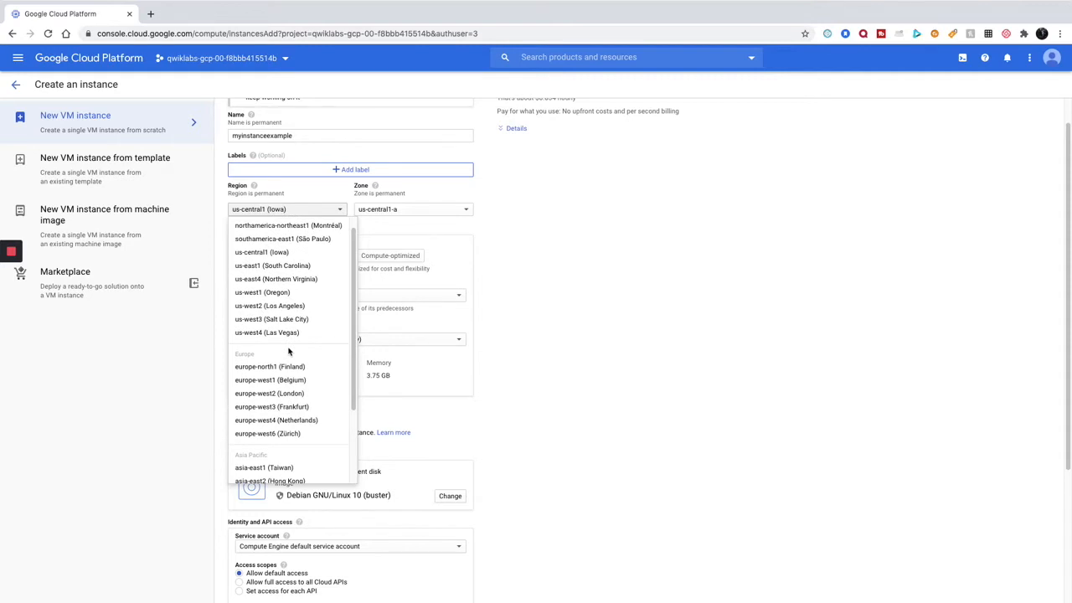
{"action": "scroll", "coordinate": [288, 350], "scroll_direction": "down", "scroll_amount": 3}
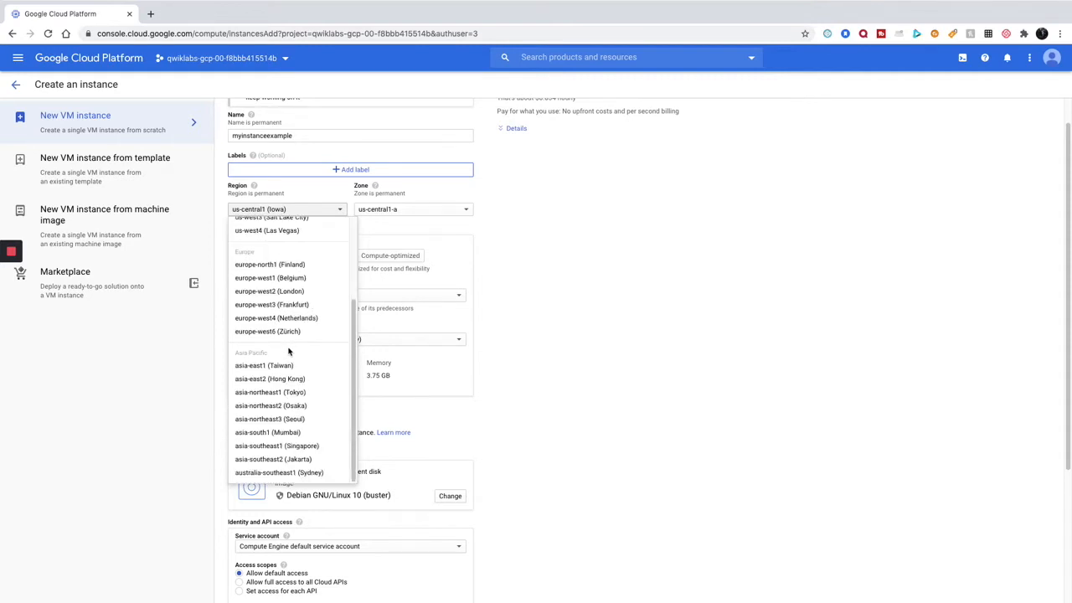
{"action": "left_click", "coordinate": [426, 216]}
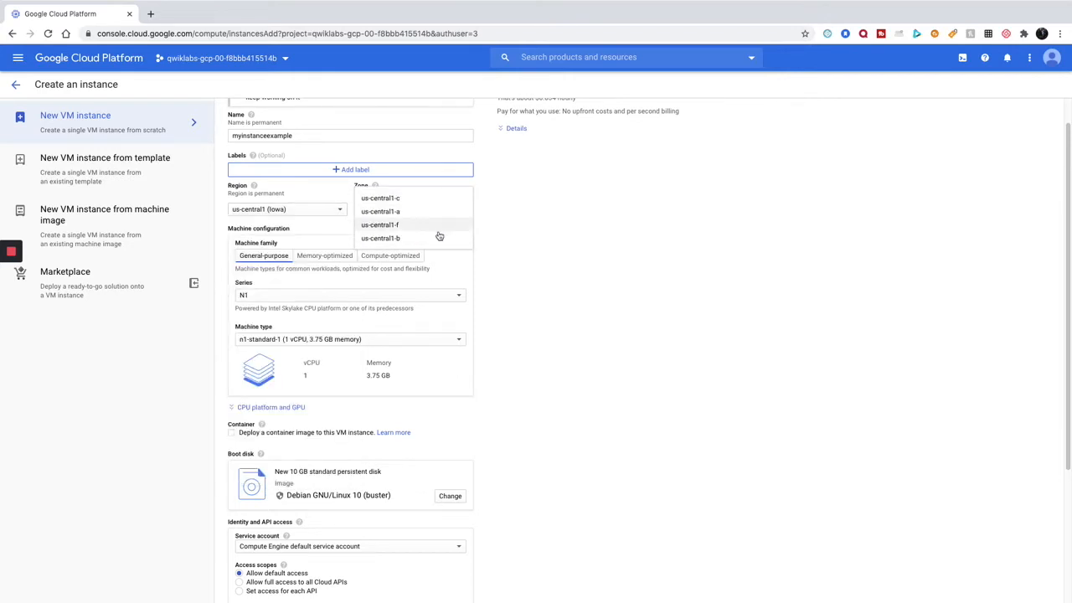
{"action": "left_click", "coordinate": [295, 211]}
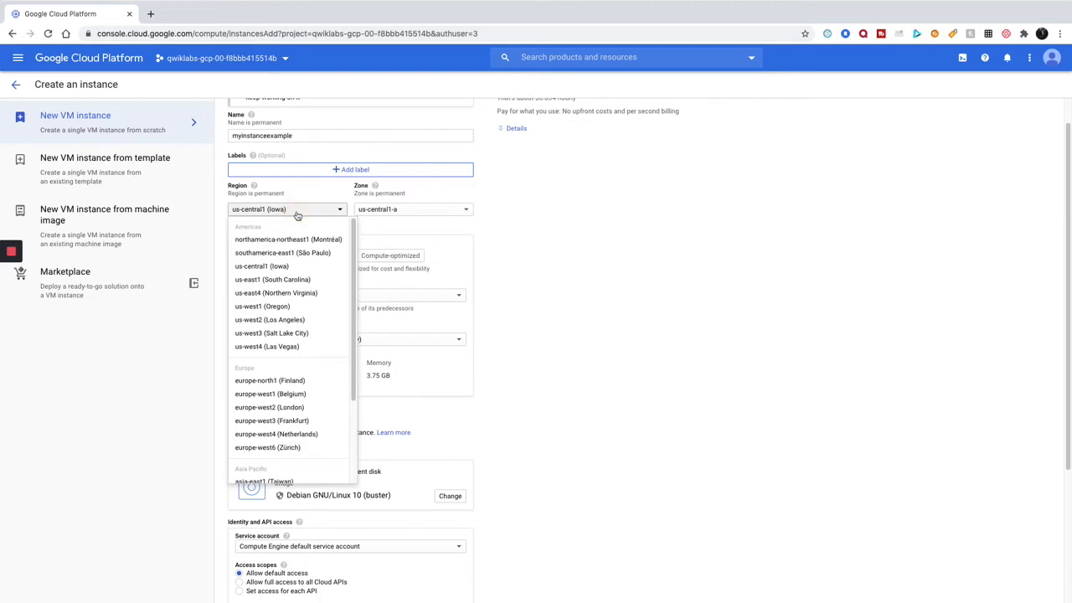
{"action": "left_click", "coordinate": [634, 223]}
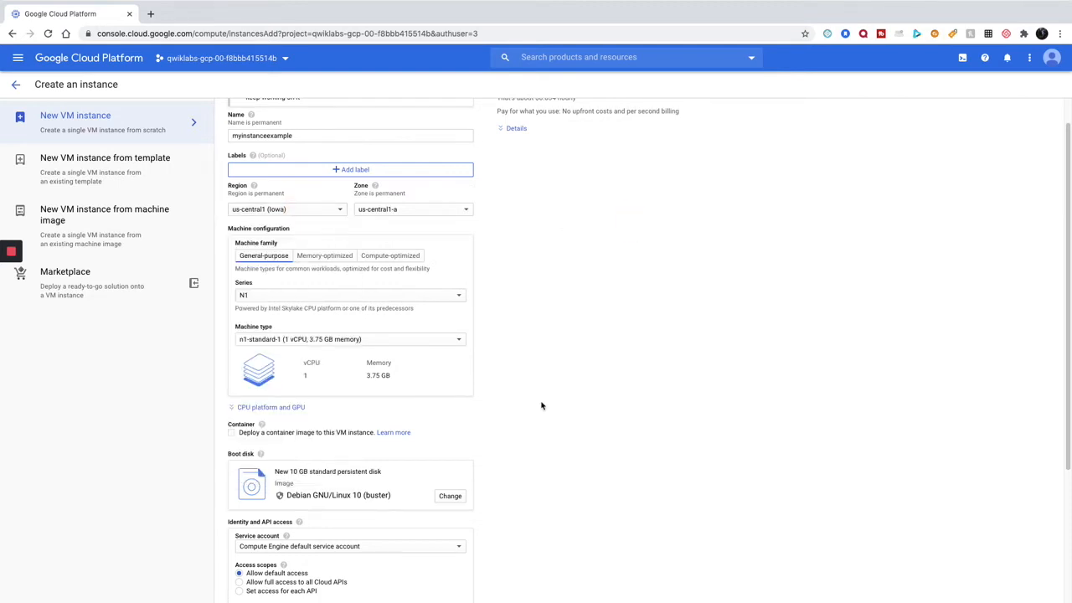
Set the instance's zone to us-central1-c and its machine type to n1-standard-2 (2 vCPU, 7.5 GB memory).
{"action": "left_click", "coordinate": [453, 208]}
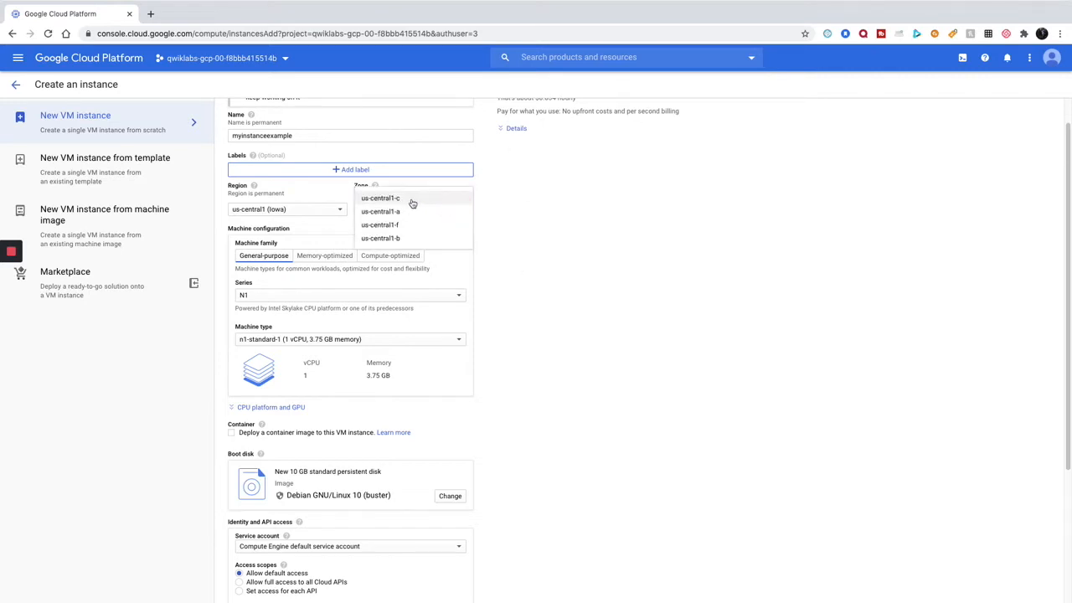
{"action": "left_click", "coordinate": [412, 203]}
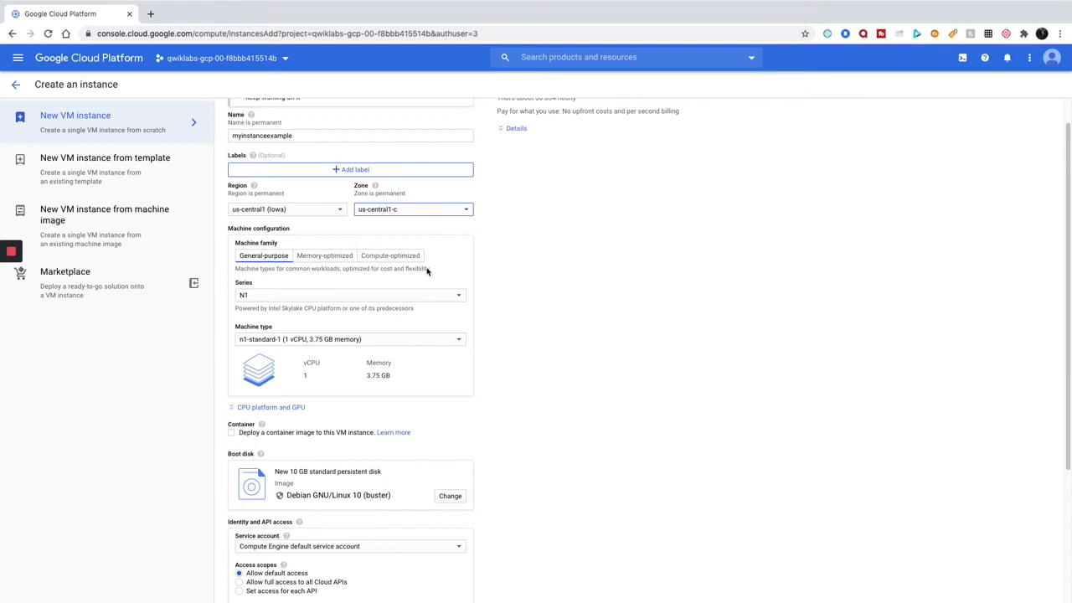
{"action": "scroll", "coordinate": [494, 330], "scroll_direction": "down", "scroll_amount": 1}
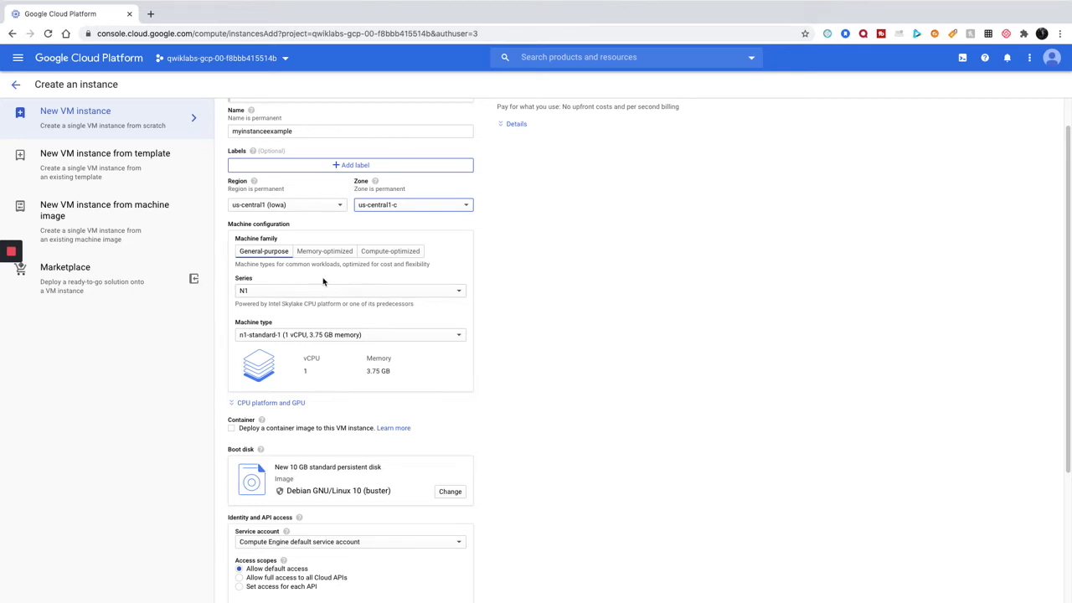
{"action": "left_click", "coordinate": [299, 336]}
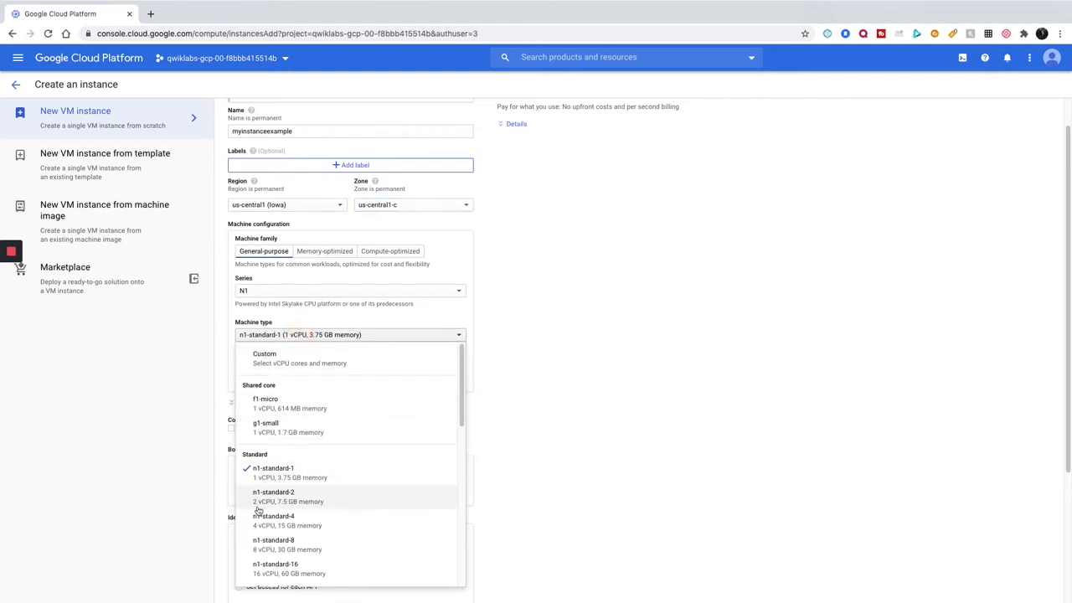
{"action": "left_click", "coordinate": [315, 497]}
Allow HTTP traffic in the new instance's firewall settings.
{"action": "scroll", "coordinate": [448, 423], "scroll_direction": "down", "scroll_amount": 1}
{"action": "scroll", "coordinate": [448, 423], "scroll_direction": "down", "scroll_amount": 3}
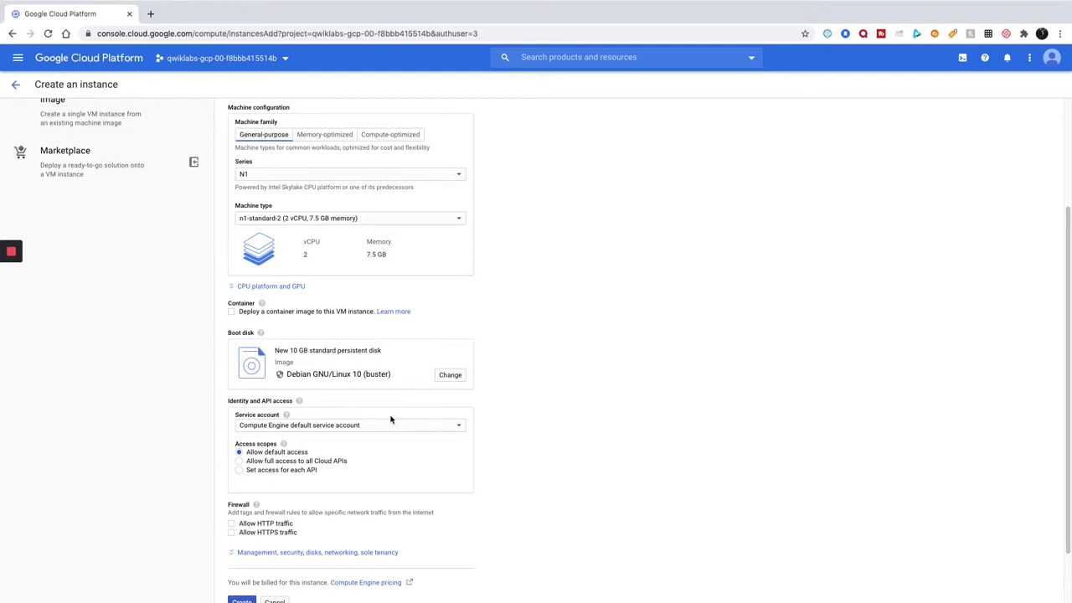
{"action": "scroll", "coordinate": [384, 434], "scroll_direction": "down", "scroll_amount": 2}
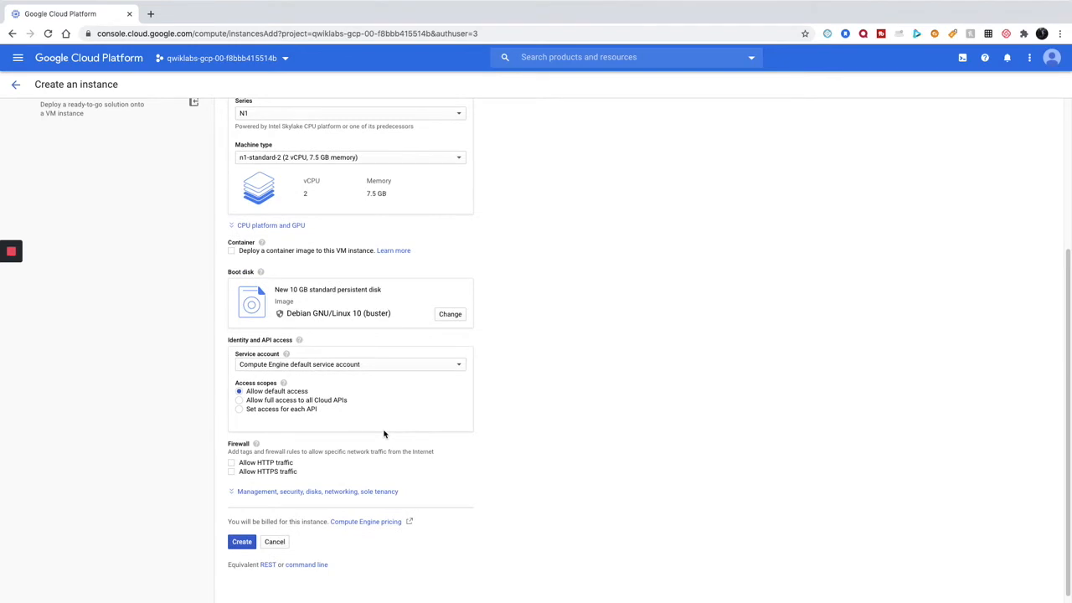
{"action": "scroll", "coordinate": [385, 434], "scroll_direction": "down", "scroll_amount": 1}
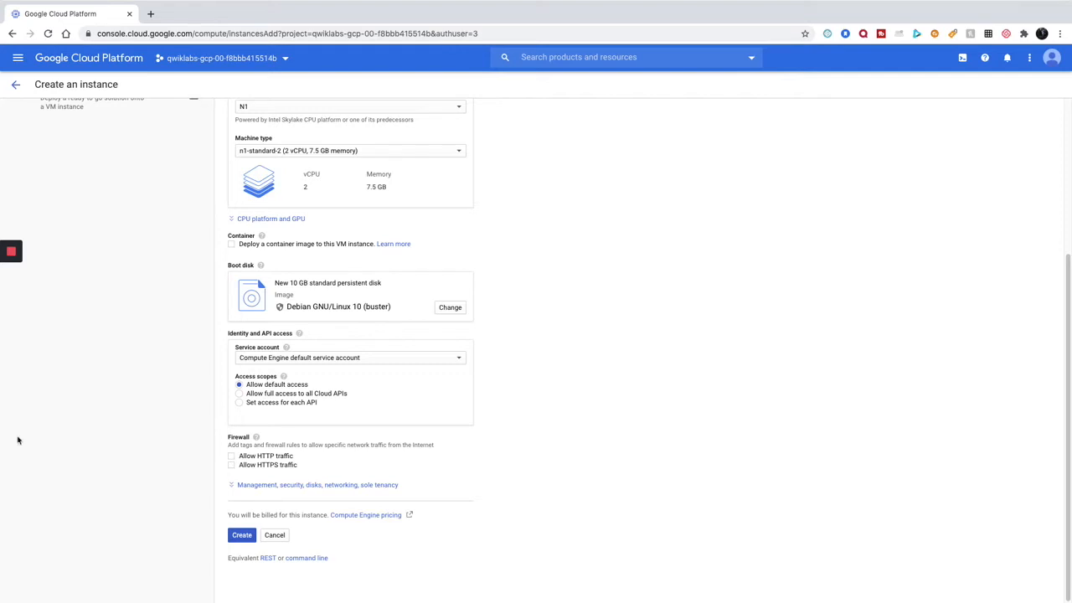
{"action": "left_click", "coordinate": [290, 457]}
Expand and review the instance's management options, leave them at their defaults, and create the instance.
{"action": "left_click", "coordinate": [276, 484]}
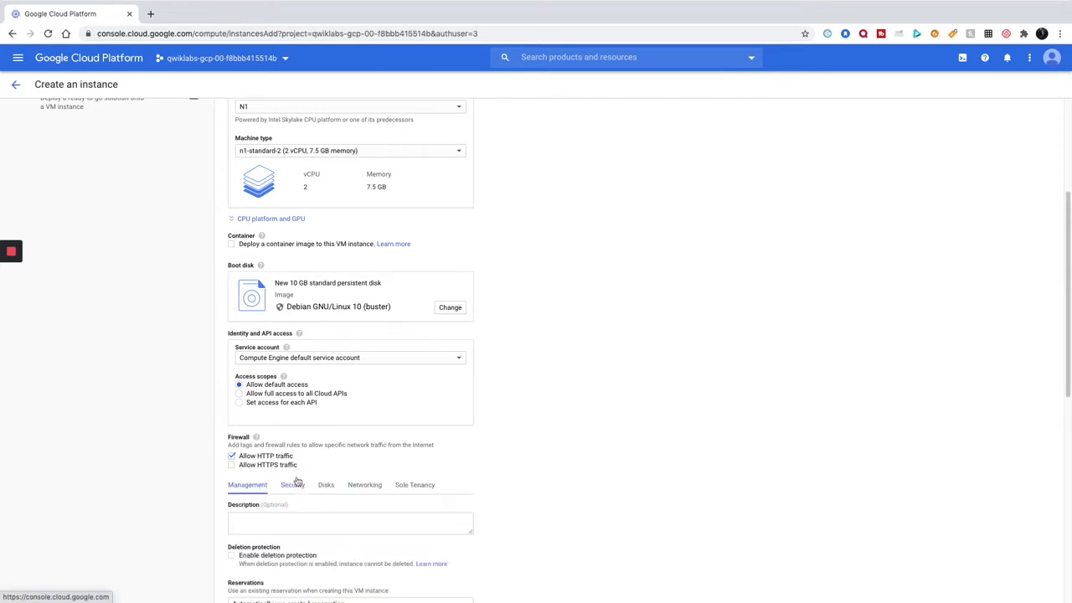
{"action": "scroll", "coordinate": [330, 469], "scroll_direction": "down", "scroll_amount": 2}
{"action": "scroll", "coordinate": [332, 472], "scroll_direction": "down", "scroll_amount": 2}
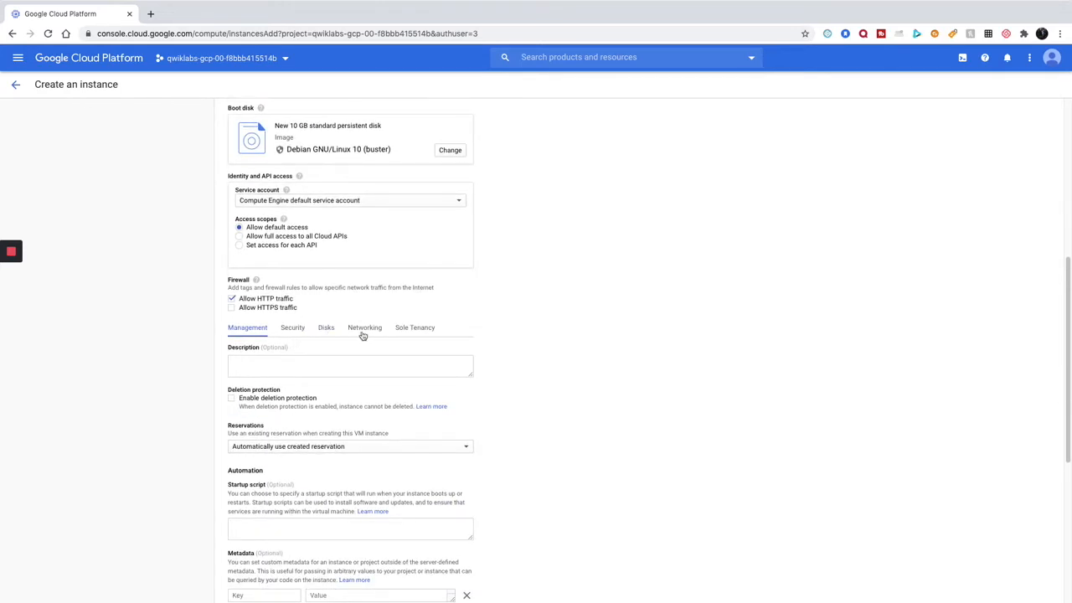
{"action": "scroll", "coordinate": [373, 384], "scroll_direction": "down", "scroll_amount": 1}
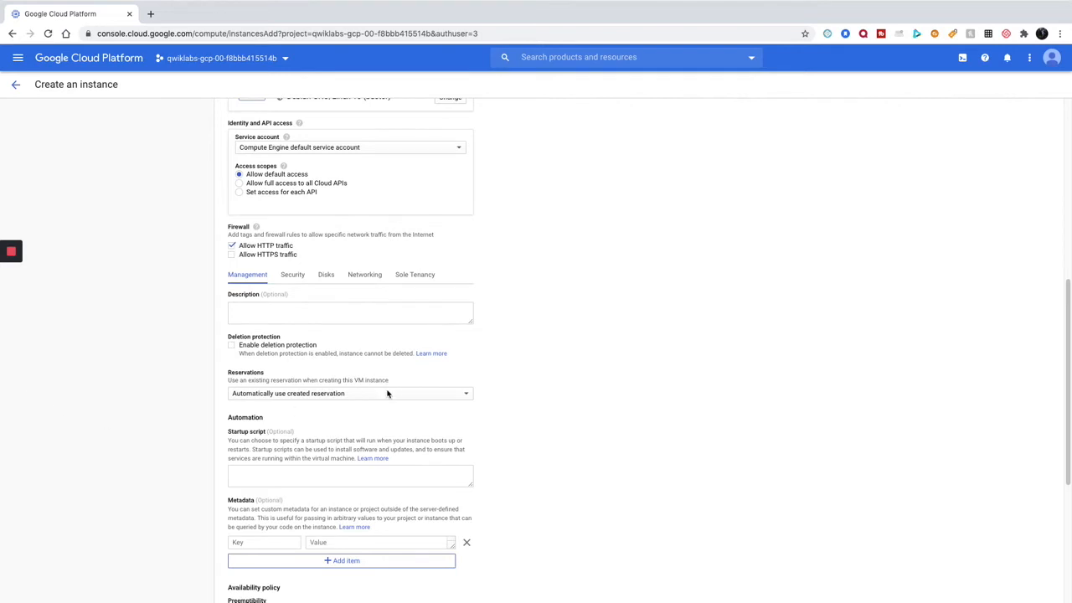
{"action": "scroll", "coordinate": [344, 429], "scroll_direction": "down", "scroll_amount": 5}
{"action": "left_click", "coordinate": [242, 536]}
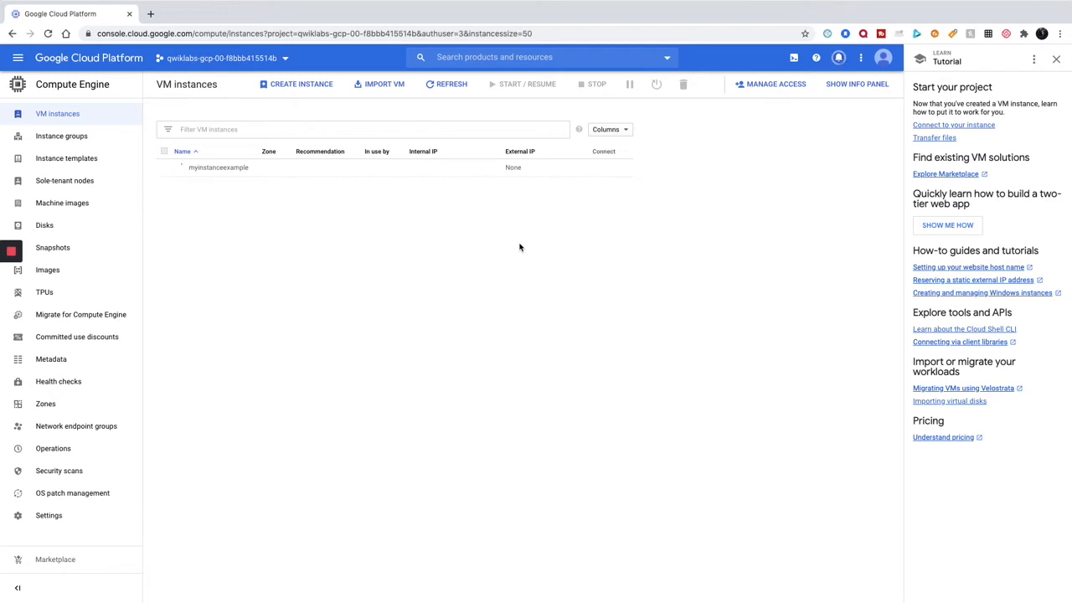
{"action": "mouse_move", "coordinate": [181, 169]}
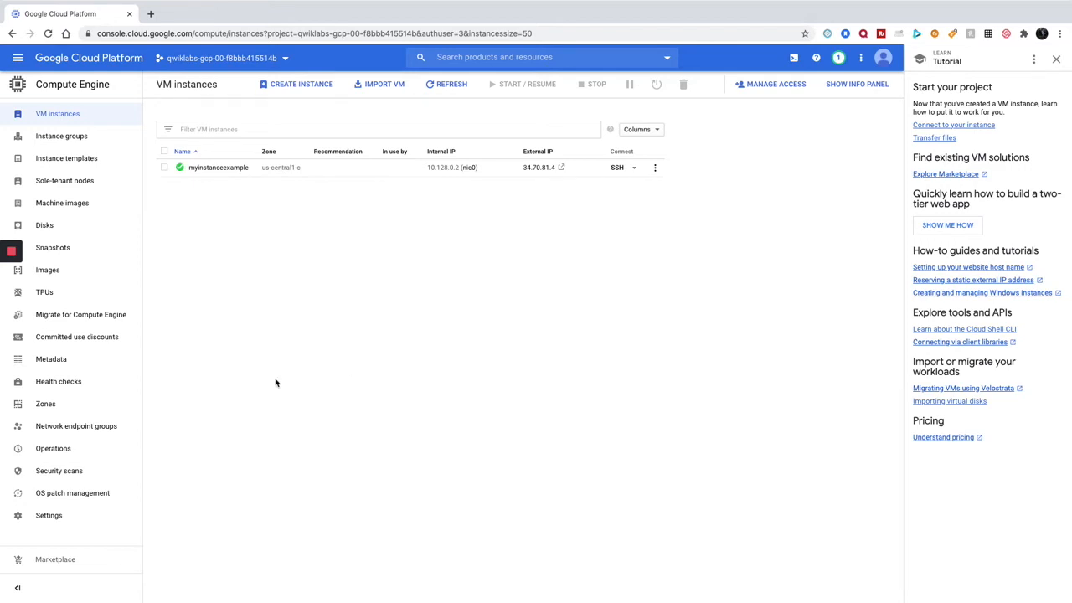
Reselect the current Qwiklabs project and examine its resources on the home dashboard.
{"action": "left_click", "coordinate": [179, 59]}
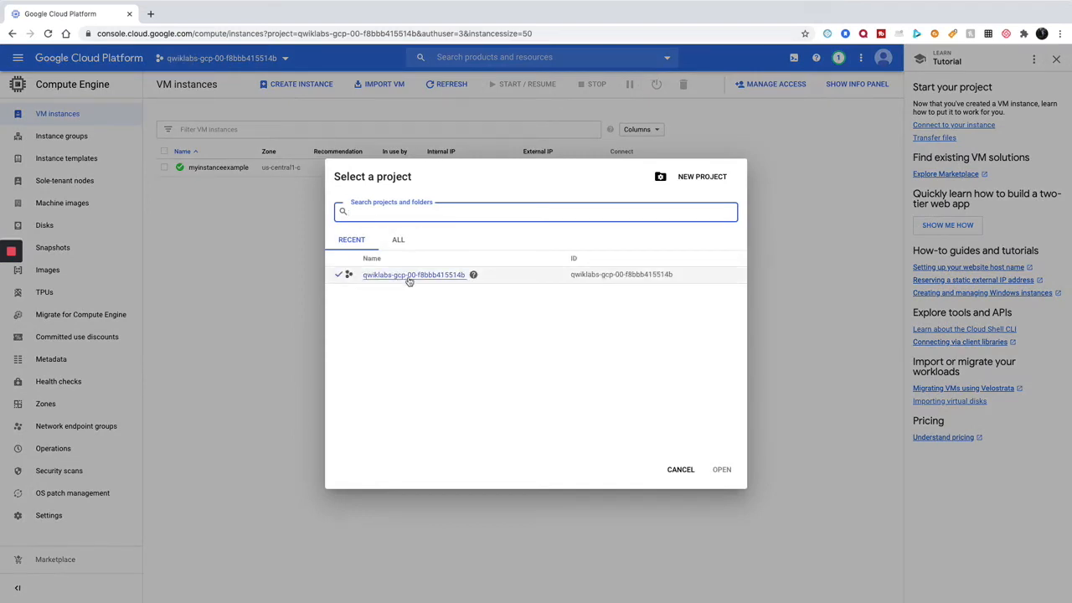
{"action": "left_click", "coordinate": [408, 277]}
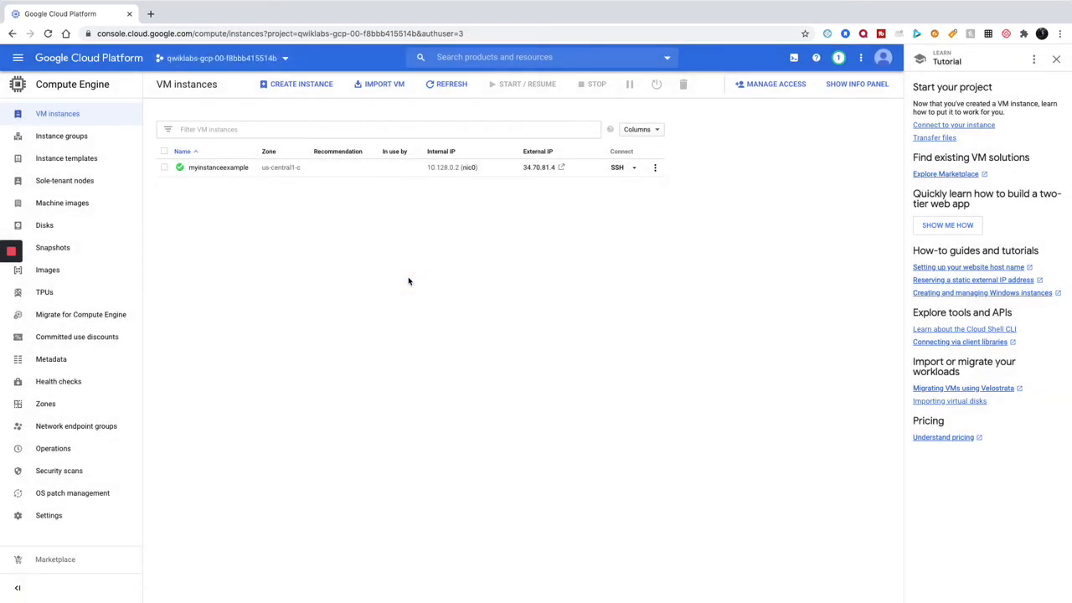
{"action": "left_click", "coordinate": [87, 62]}
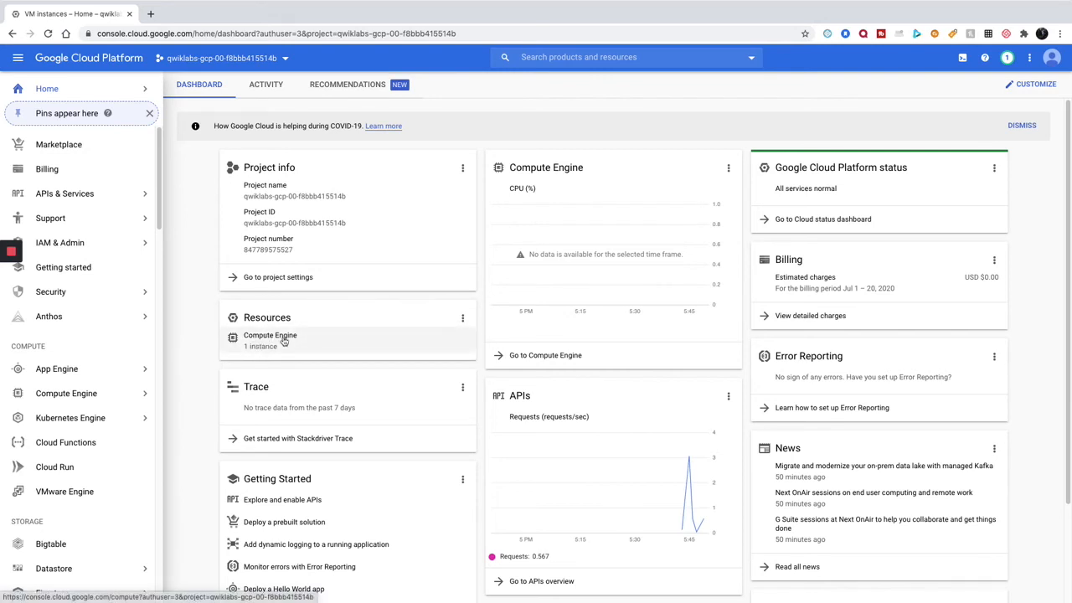
{"action": "scroll", "coordinate": [283, 341], "scroll_direction": "down", "scroll_amount": 2}
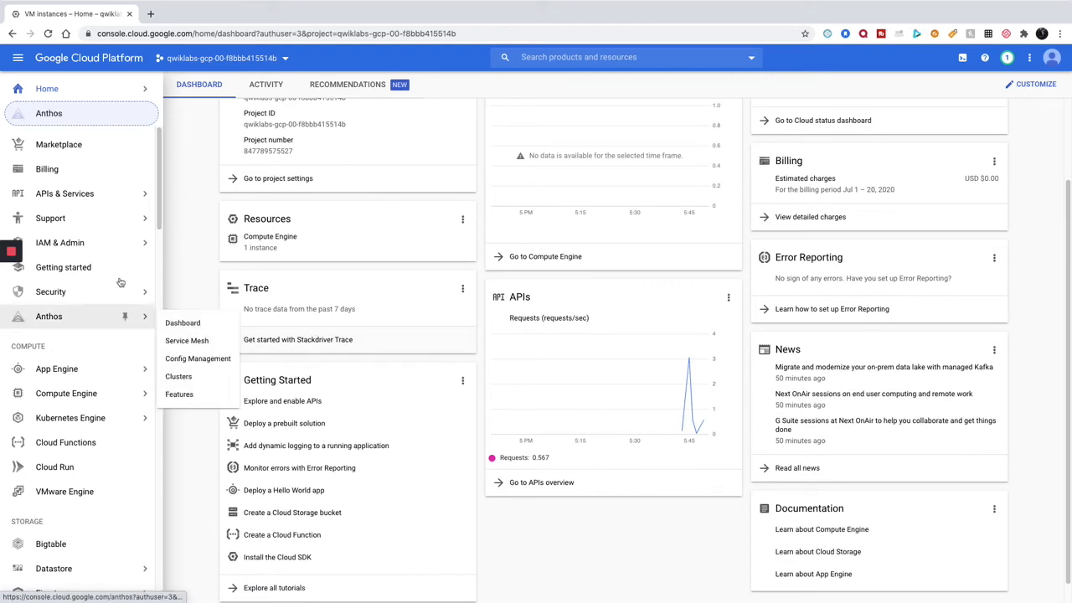
Open the project's IAM permissions and select the student member's entry to examine its roles.
{"action": "mouse_move", "coordinate": [127, 248]}
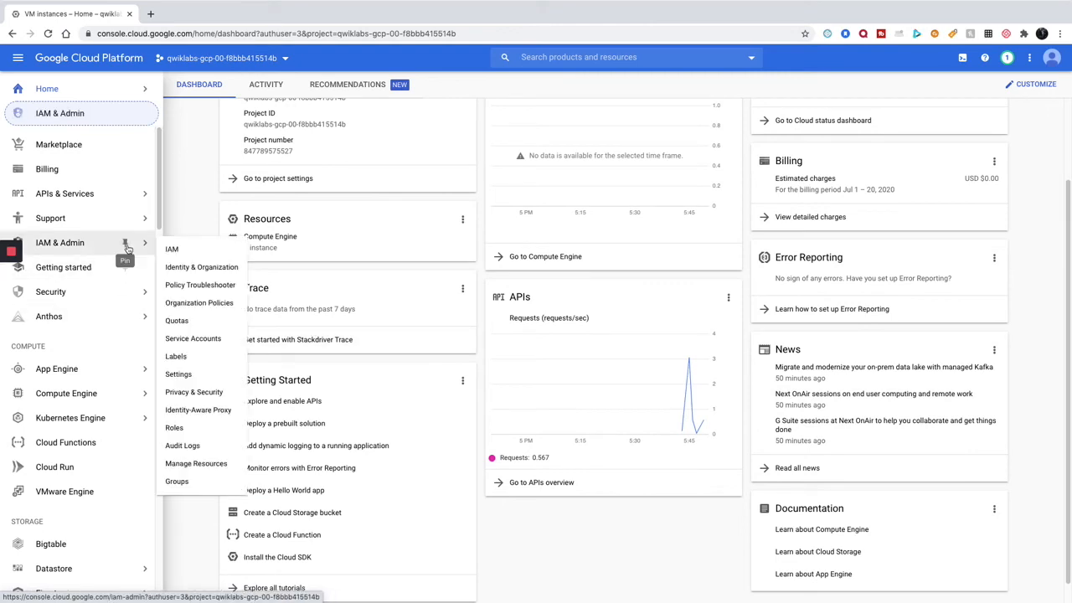
{"action": "left_click", "coordinate": [171, 252]}
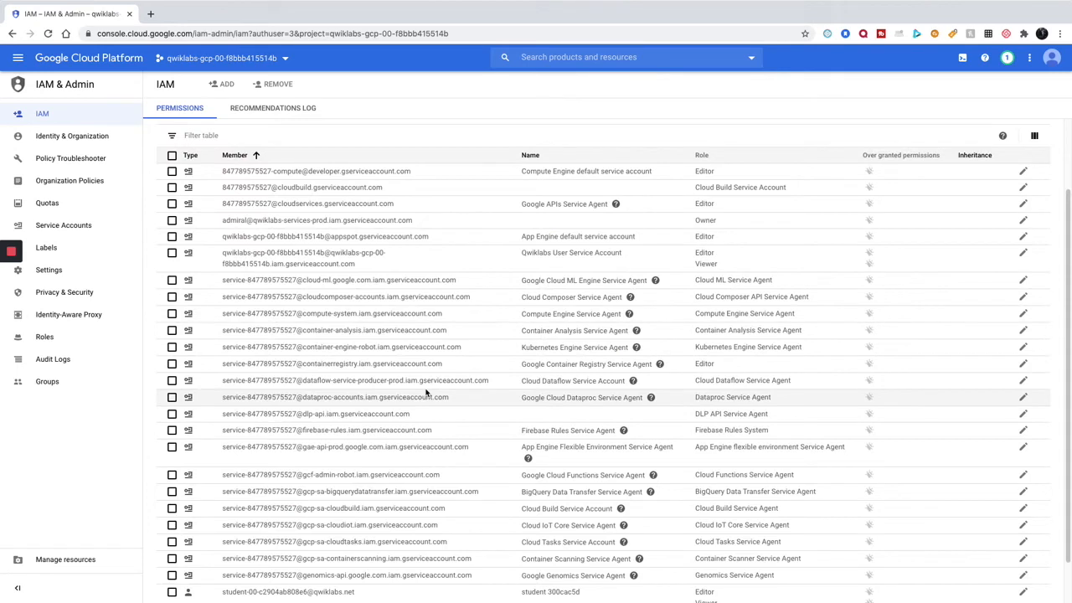
{"action": "scroll", "coordinate": [426, 392], "scroll_direction": "down", "scroll_amount": 1}
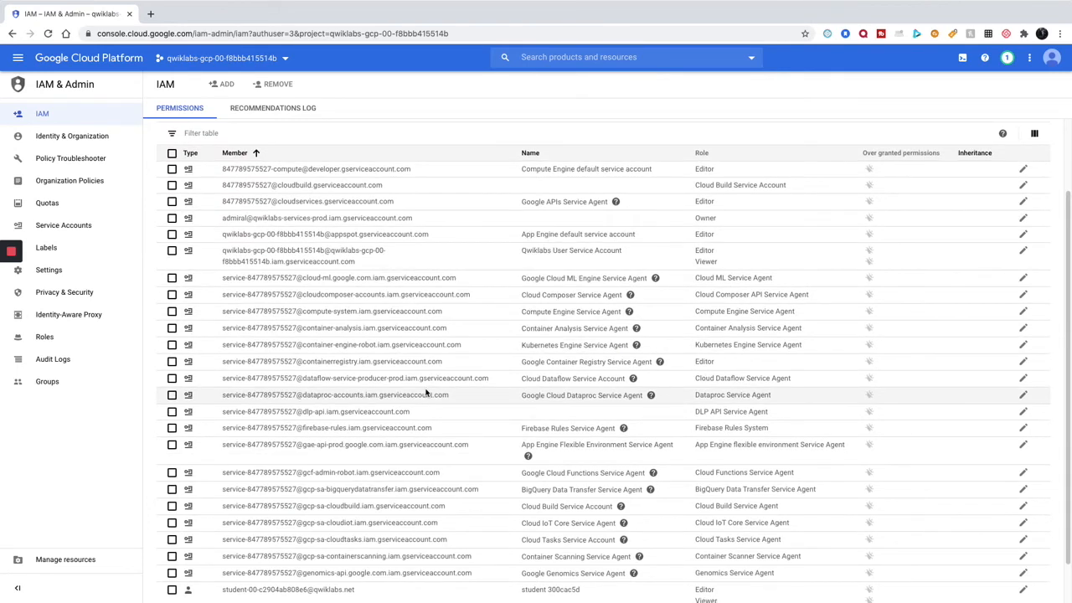
{"action": "scroll", "coordinate": [426, 392], "scroll_direction": "down", "scroll_amount": 1}
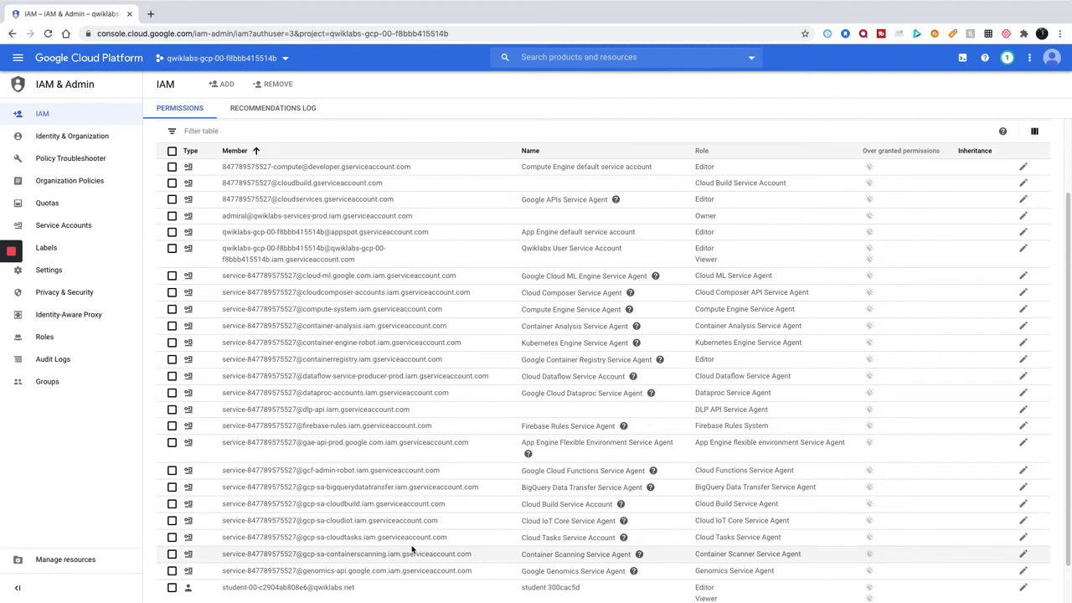
{"action": "scroll", "coordinate": [412, 549], "scroll_direction": "down", "scroll_amount": 1}
{"action": "left_click", "coordinate": [174, 570]}
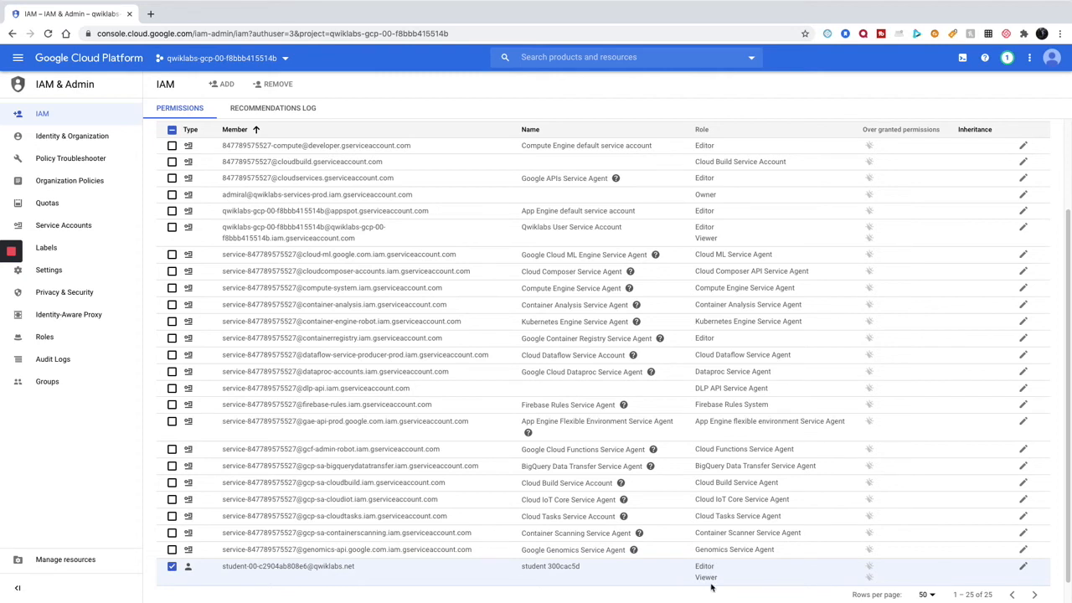
{"action": "scroll", "coordinate": [711, 588], "scroll_direction": "up", "scroll_amount": 3}
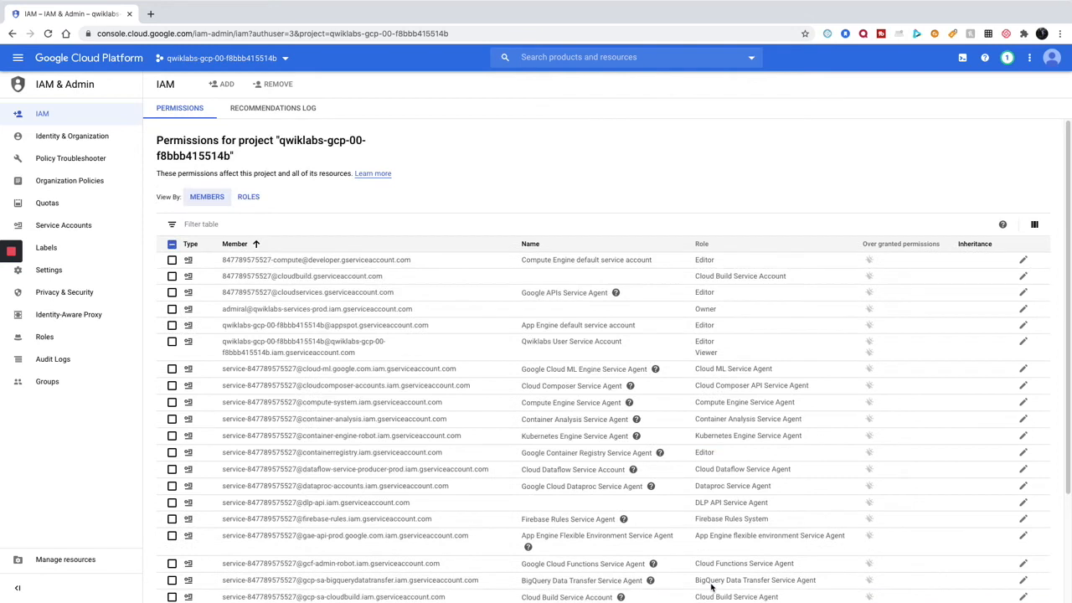
Group the project's IAM permissions by role and expand Editor and Viewer to examine their assigned members.
{"action": "left_click", "coordinate": [248, 201]}
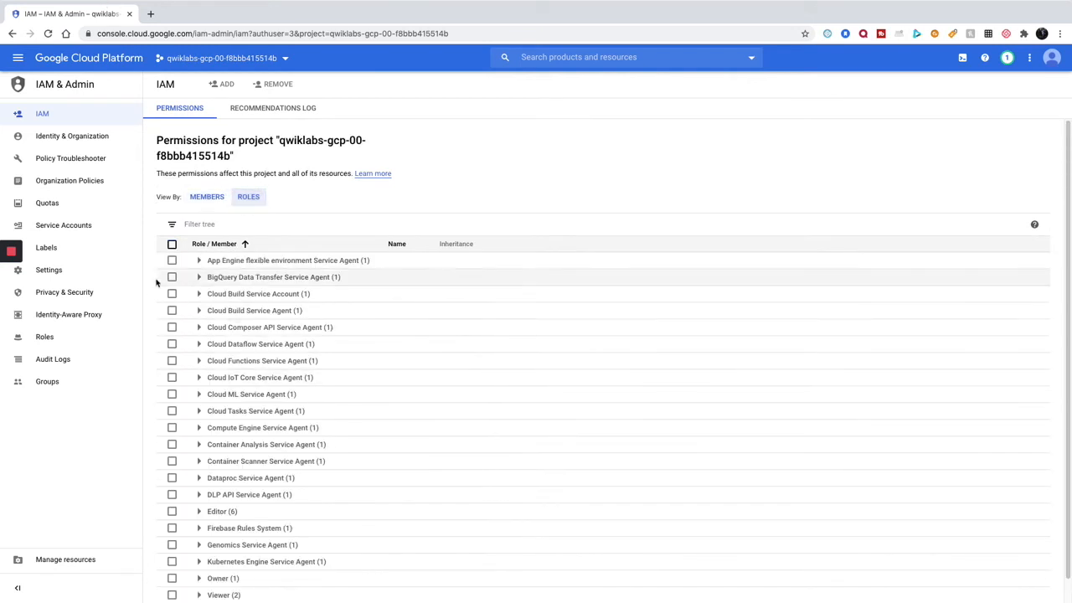
{"action": "left_click", "coordinate": [200, 512]}
{"action": "scroll", "coordinate": [203, 515], "scroll_direction": "down", "scroll_amount": 2}
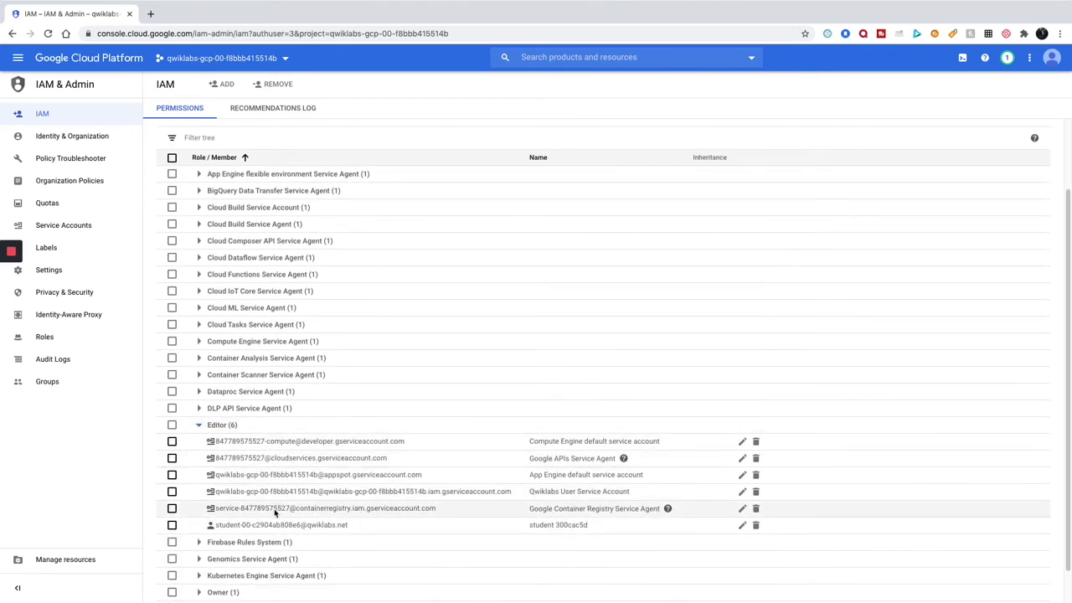
{"action": "scroll", "coordinate": [272, 526], "scroll_direction": "down", "scroll_amount": 1}
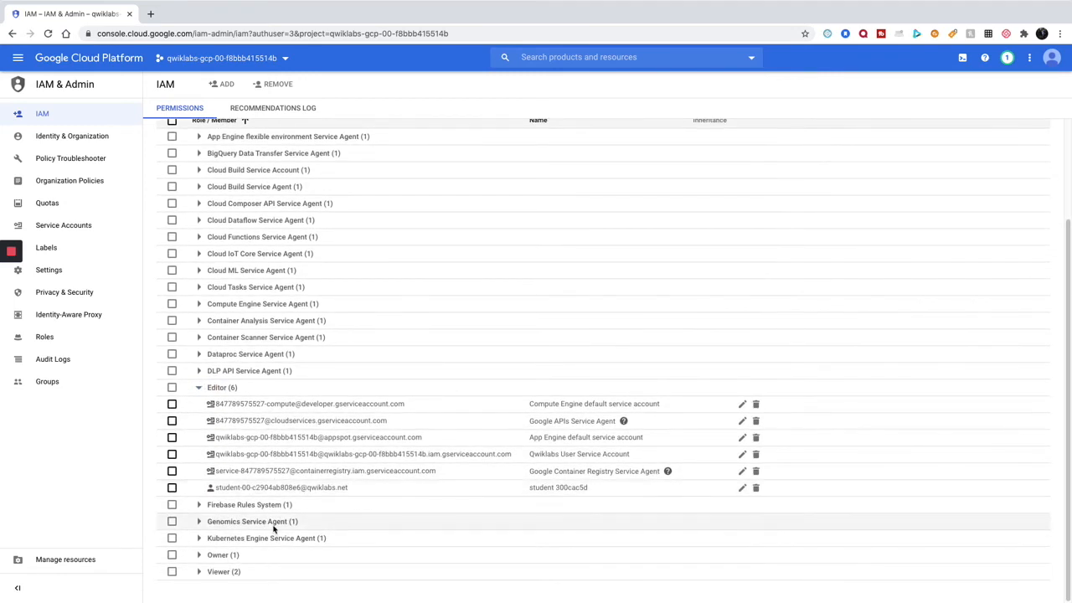
{"action": "left_click", "coordinate": [197, 572]}
{"action": "scroll", "coordinate": [246, 548], "scroll_direction": "down", "scroll_amount": 1}
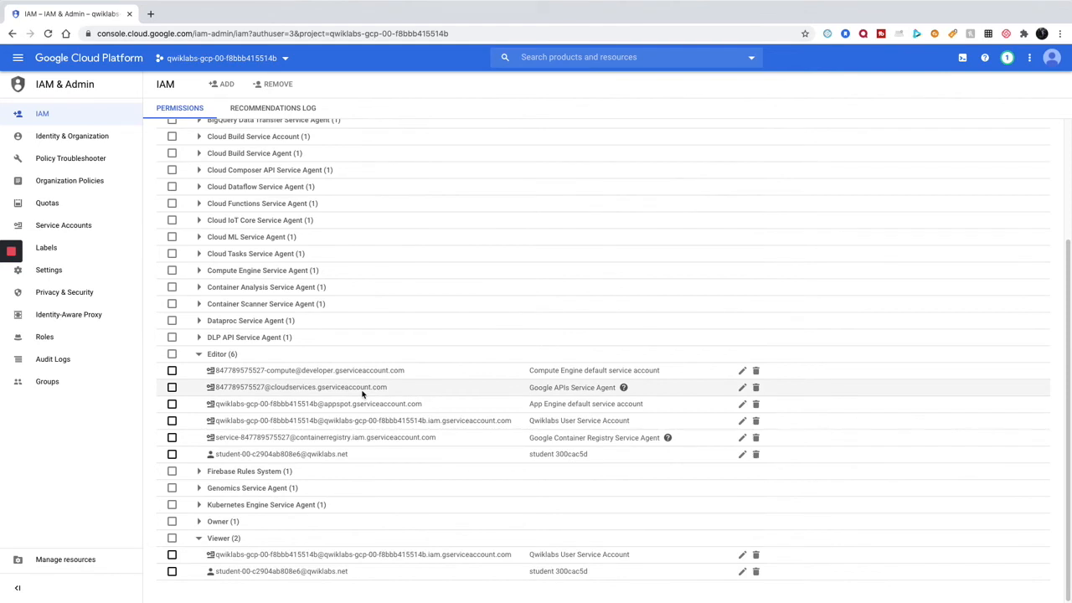
Open the project's list of IAM roles and filter it by "editor".
{"action": "left_click", "coordinate": [46, 338]}
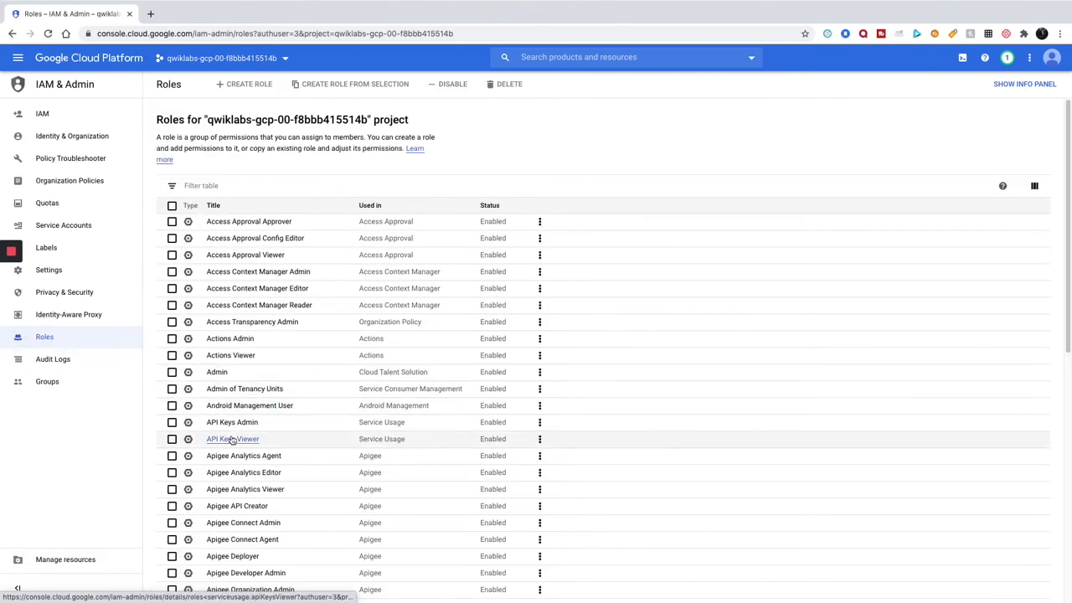
{"action": "scroll", "coordinate": [227, 438], "scroll_direction": "down", "scroll_amount": 6}
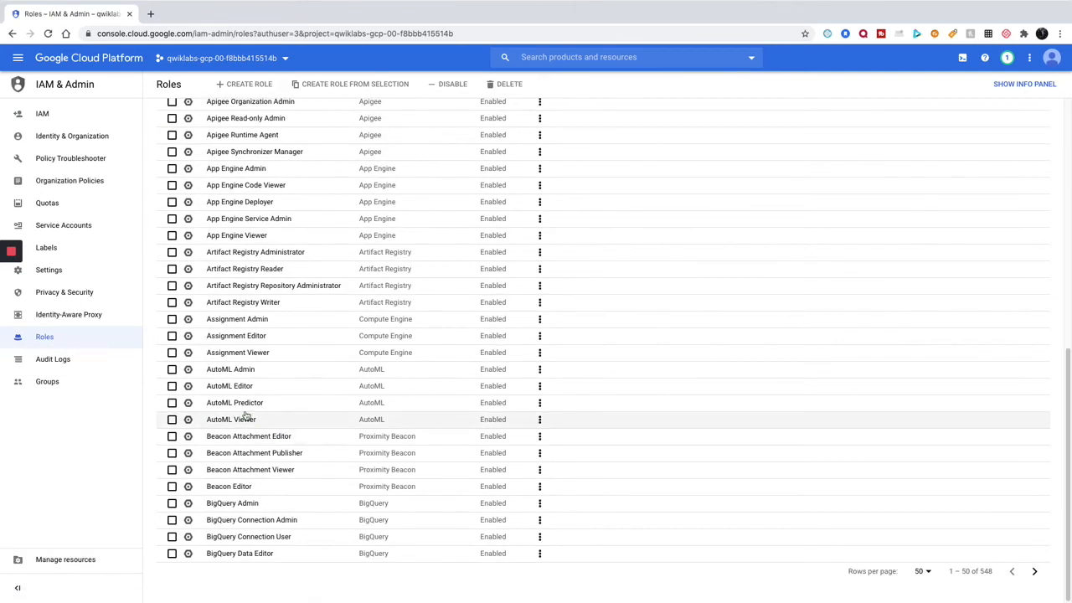
{"action": "scroll", "coordinate": [247, 417], "scroll_direction": "up", "scroll_amount": 7}
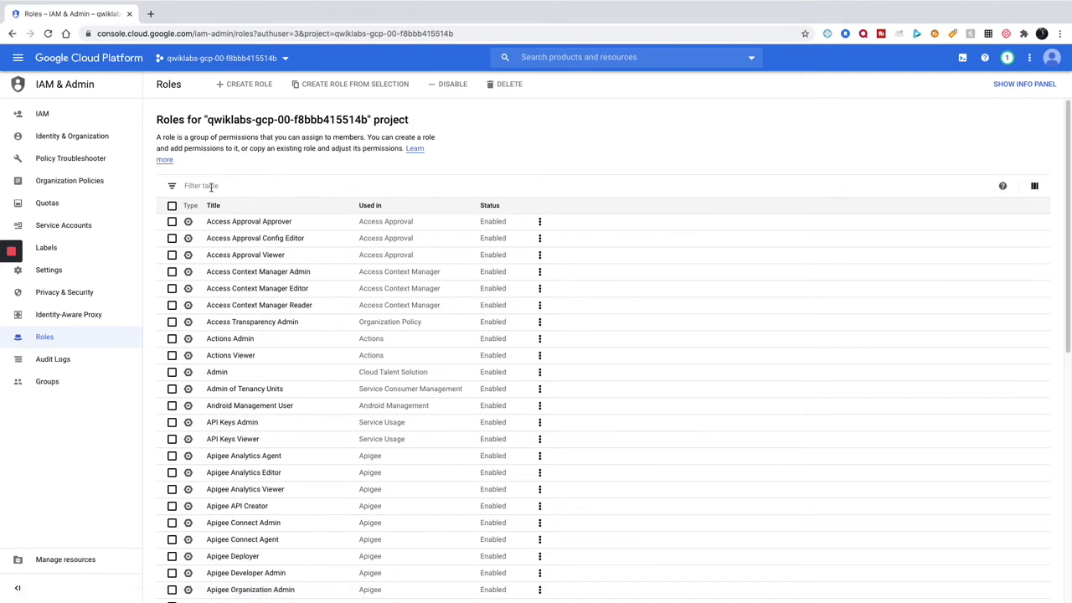
{"action": "left_click", "coordinate": [209, 186]}
{"action": "type", "text": "editor"}
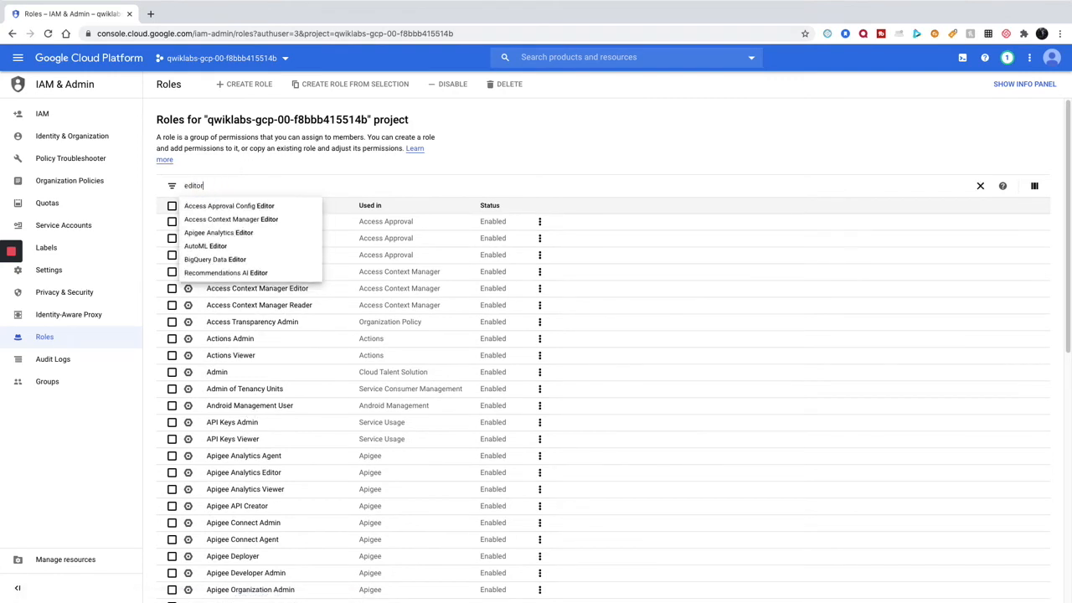
{"action": "key", "text": "Return"}
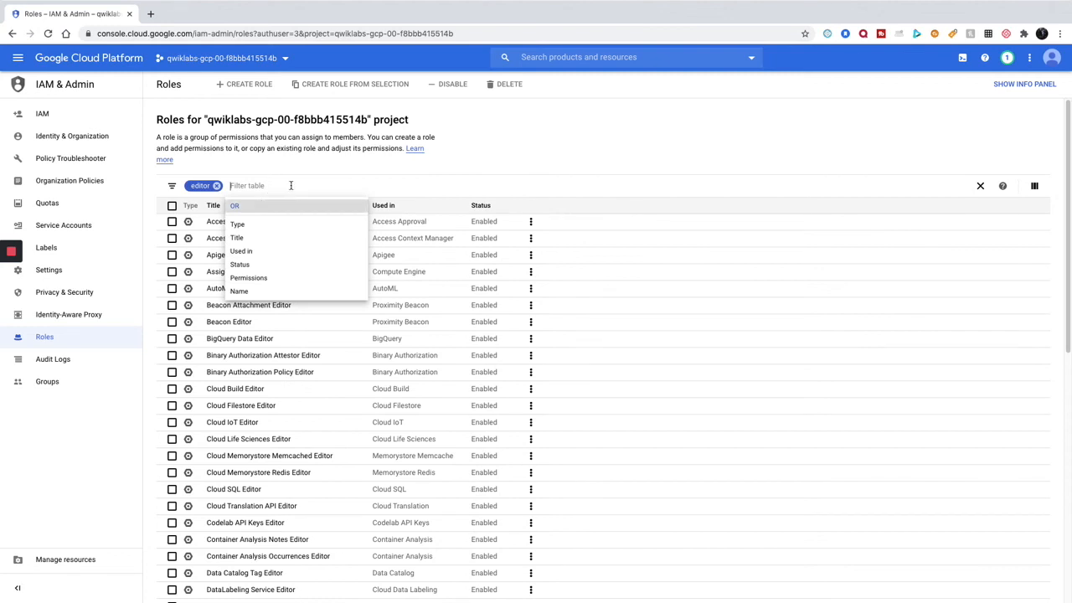
{"action": "left_click", "coordinate": [139, 449]}
Open the project-level Editor role, examine its description and assigned permissions, and return to the project's home dashboard.
{"action": "scroll", "coordinate": [332, 436], "scroll_direction": "down", "scroll_amount": 1}
{"action": "scroll", "coordinate": [332, 435], "scroll_direction": "down", "scroll_amount": 5}
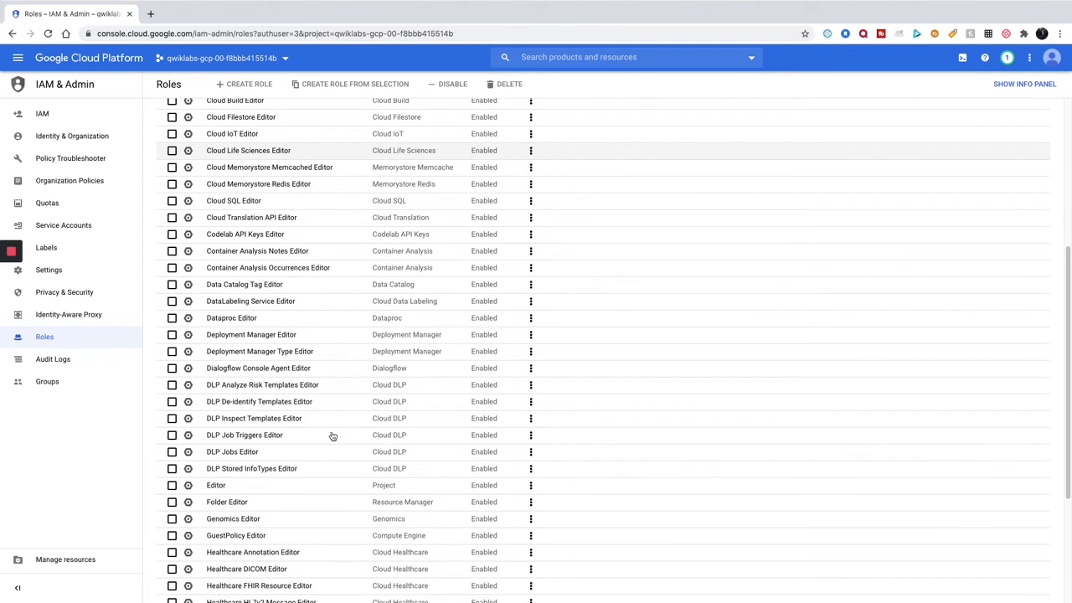
{"action": "left_click", "coordinate": [216, 484]}
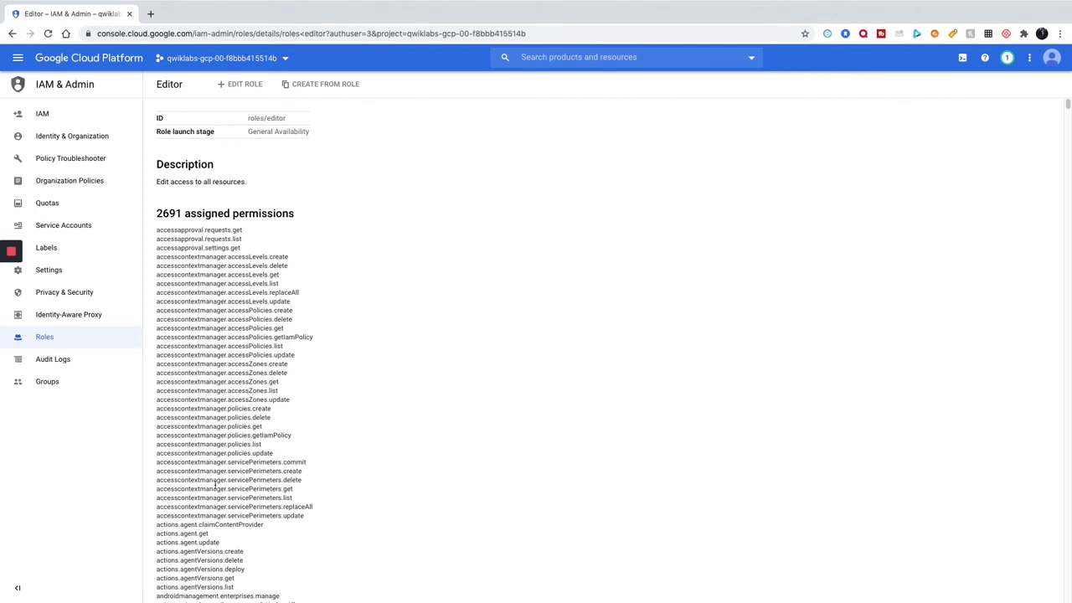
{"action": "scroll", "coordinate": [216, 485], "scroll_direction": "down", "scroll_amount": 20}
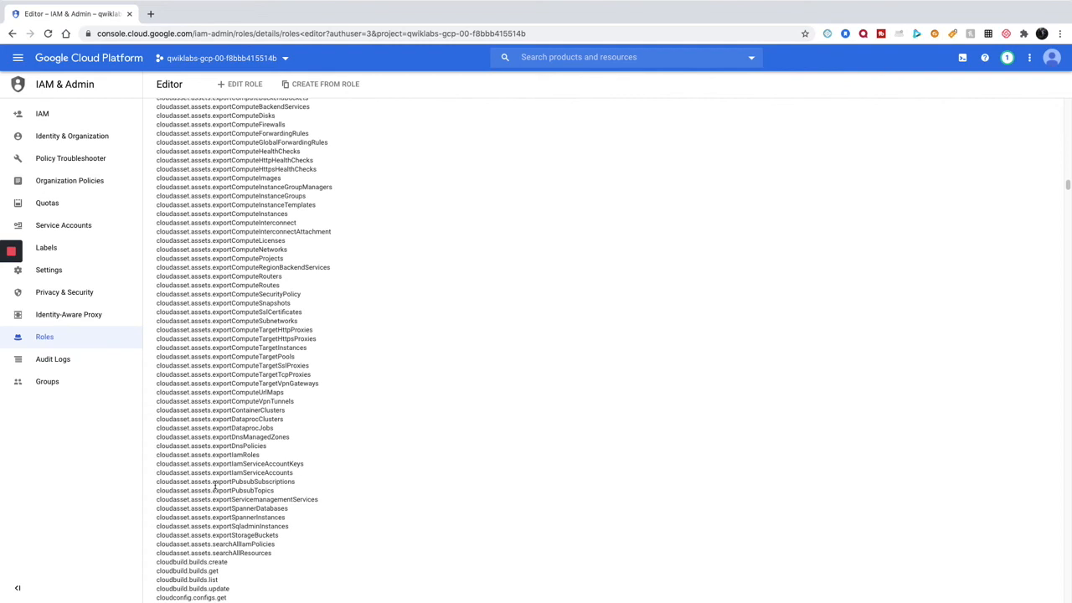
{"action": "scroll", "coordinate": [215, 486], "scroll_direction": "up", "scroll_amount": 20}
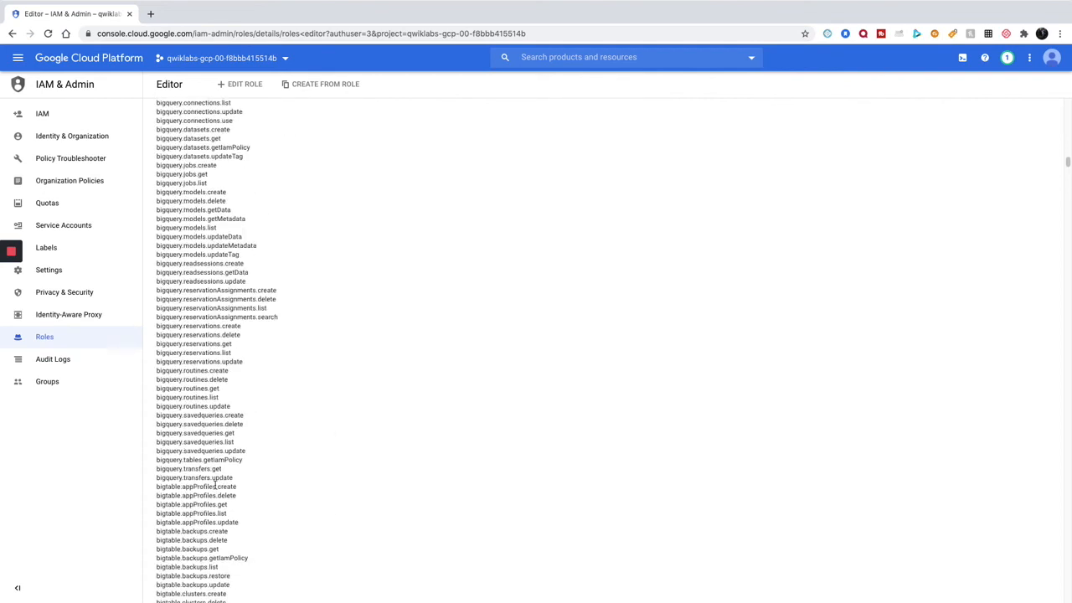
{"action": "scroll", "coordinate": [215, 486], "scroll_direction": "up", "scroll_amount": 20}
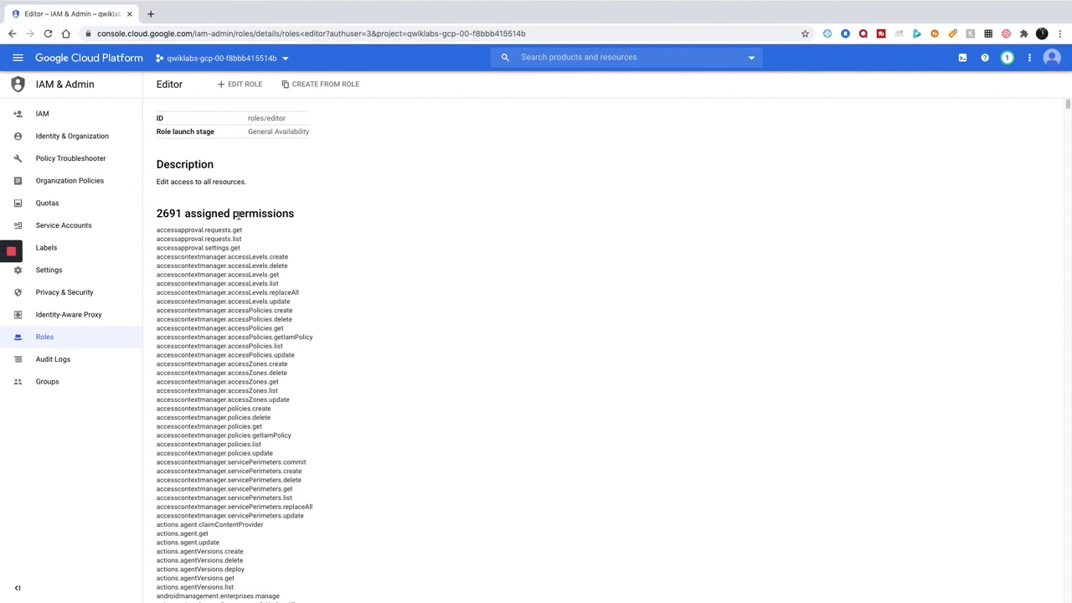
{"action": "left_click", "coordinate": [84, 57]}
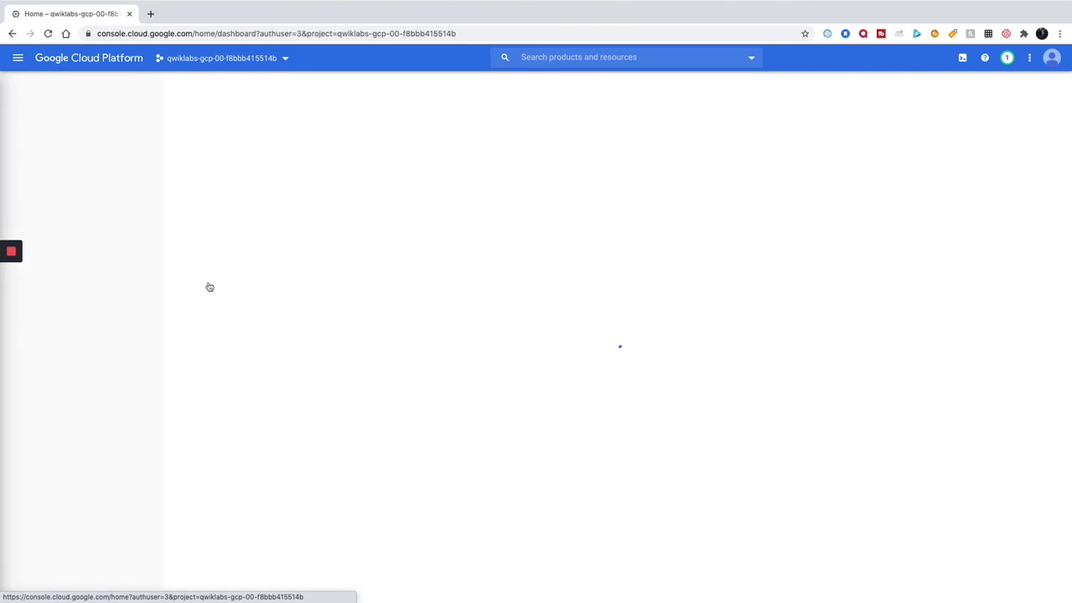